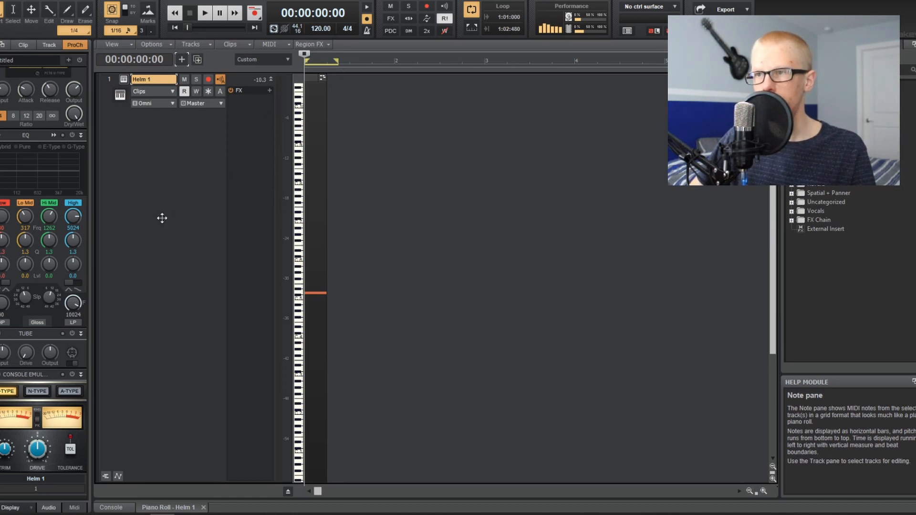
In the Helm 1 synth, set oscillator 1 to a sine wave and oscillator 2 to a triangle wave transposed up 12 semitones
key(space)
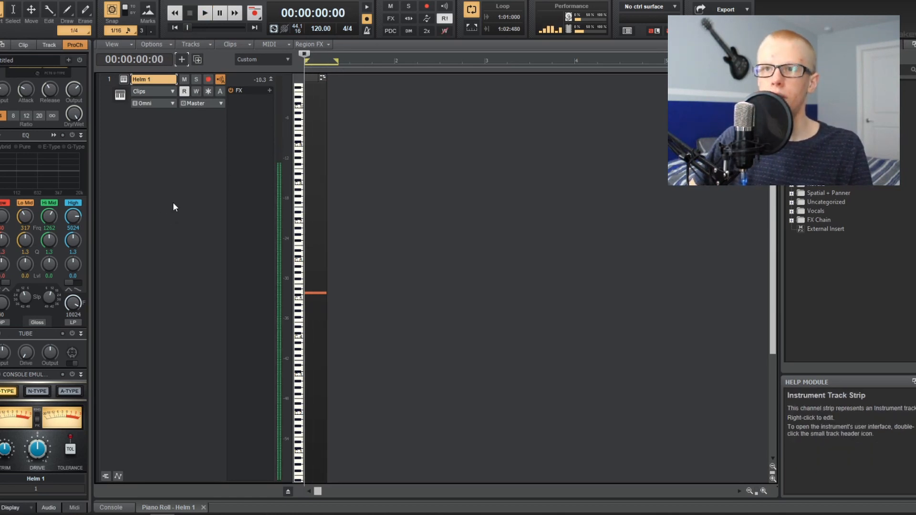
double_click(126, 82)
drag(398, 133, 392, 54)
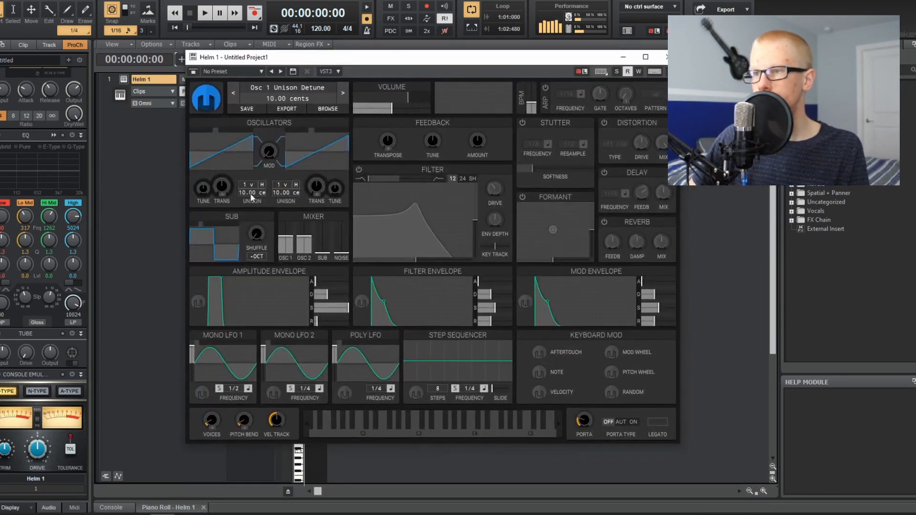
click(216, 140)
key(space)
click(310, 134)
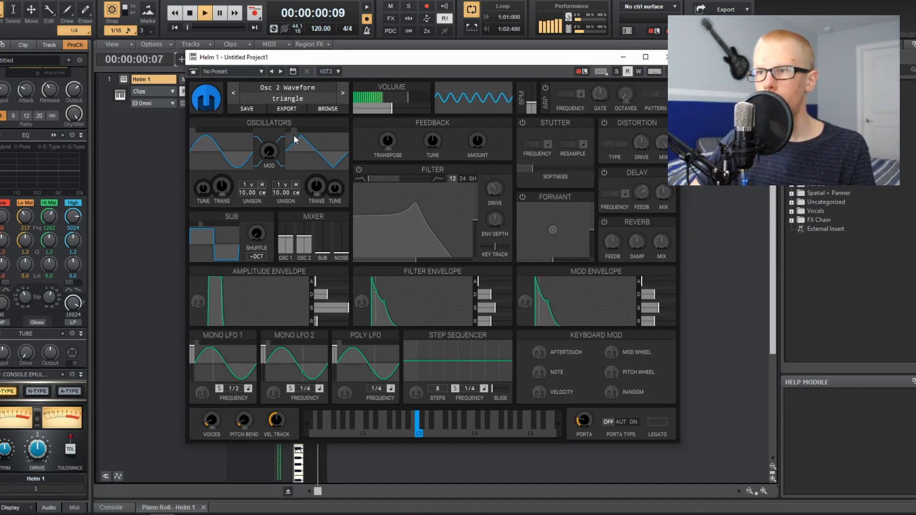
drag(310, 190, 309, 177)
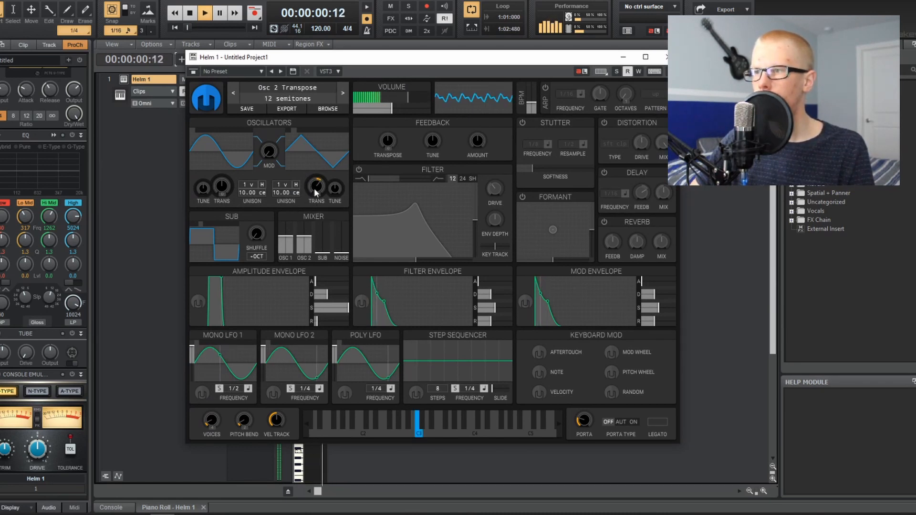
key(space)
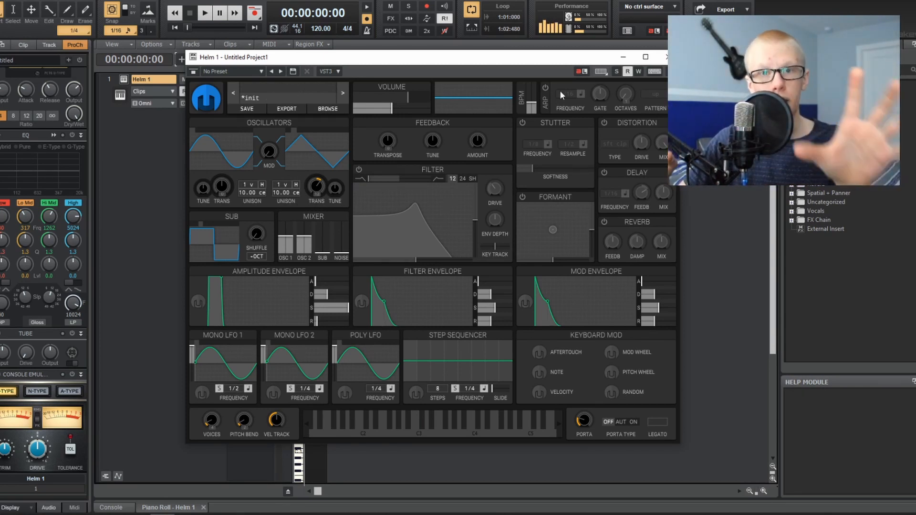
Add a small amount of oscillator cross modulation and lower oscillator 2's mixer volume to about 0.031
key(space)
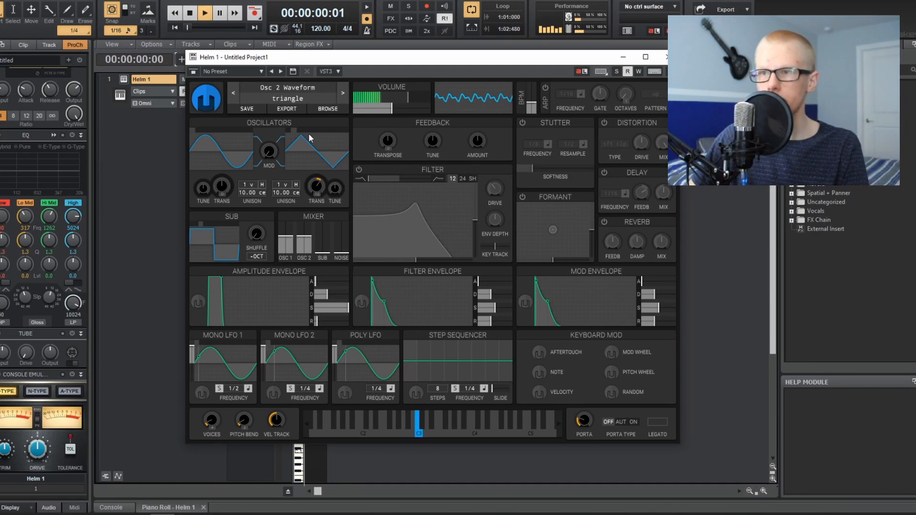
drag(264, 153, 267, 152)
drag(302, 237, 302, 246)
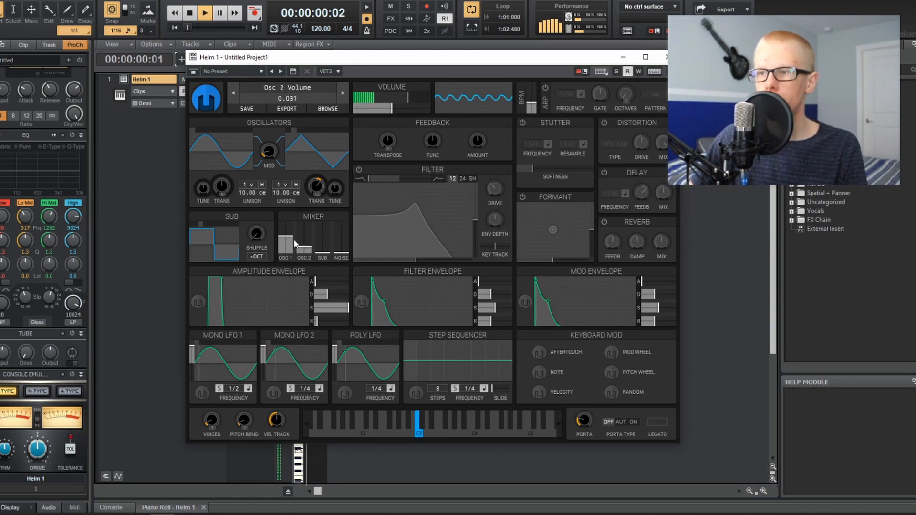
drag(269, 151, 268, 155)
Bring the sub oscillator into the mix as a sine wave and increase its shuffle
mouse_move(323, 247)
mouse_down()
mouse_move(323, 220)
mouse_move(323, 242)
mouse_up()
drag(196, 226, 184, 225)
drag(256, 233, 256, 180)
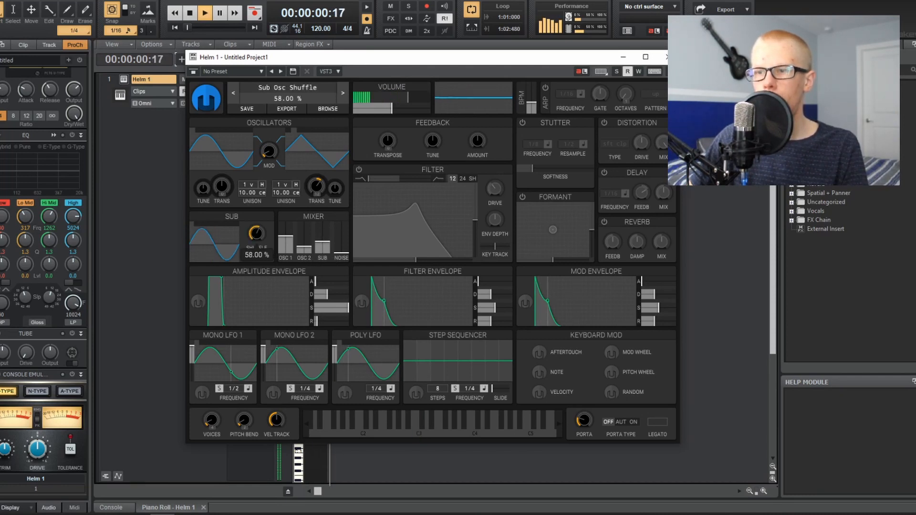
key(space)
Transpose the Helm 1 MIDI clip up one octave
drag(278, 61, 265, 169)
click(316, 117)
click(83, 1)
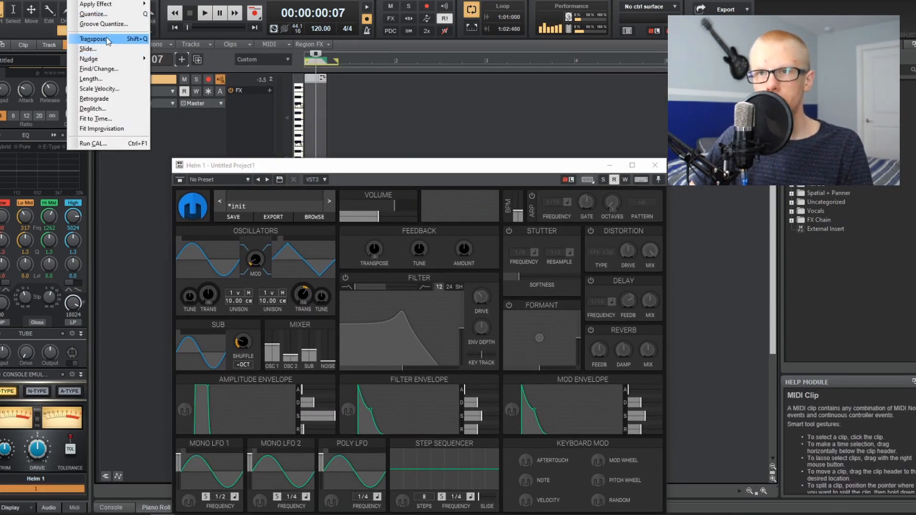
click(106, 38)
key(Return)
key(space)
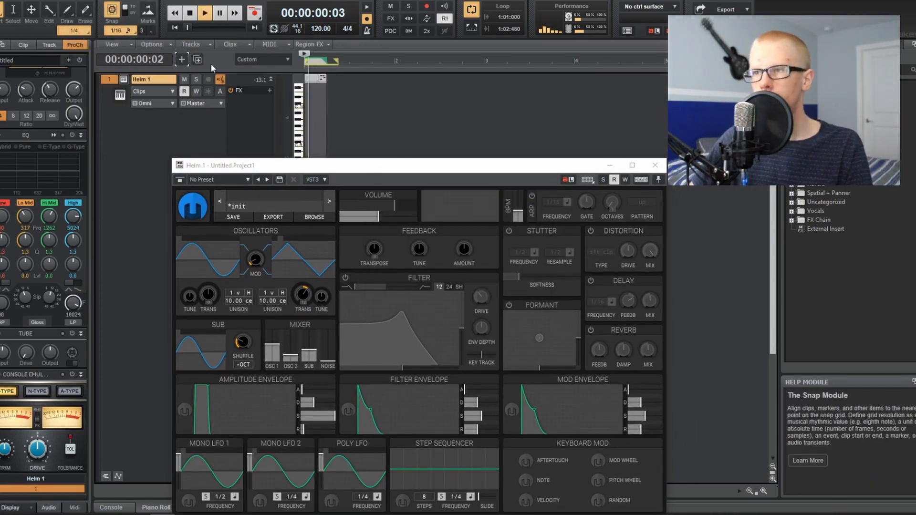
Turn on Helm's filter and lower its cutoff, with the resonance at about 49 %
drag(363, 165, 353, 76)
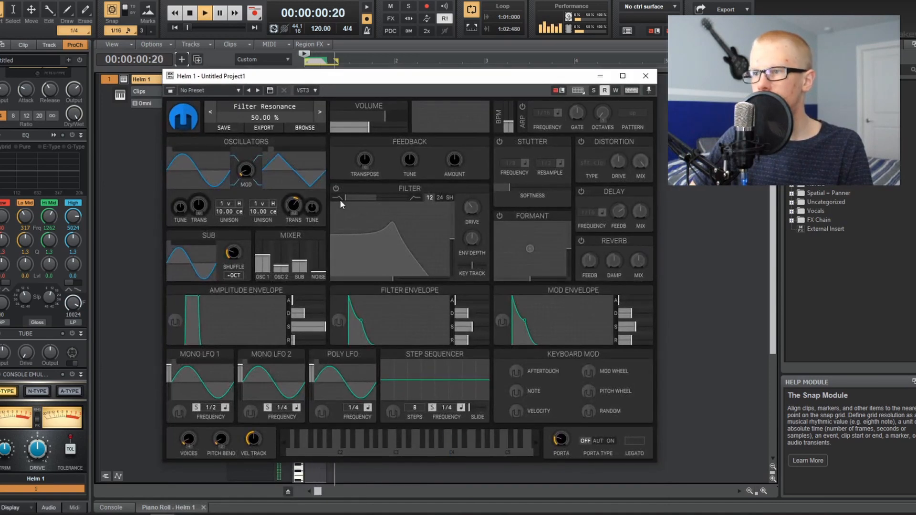
key(space)
click(336, 189)
key(space)
drag(394, 228, 371, 239)
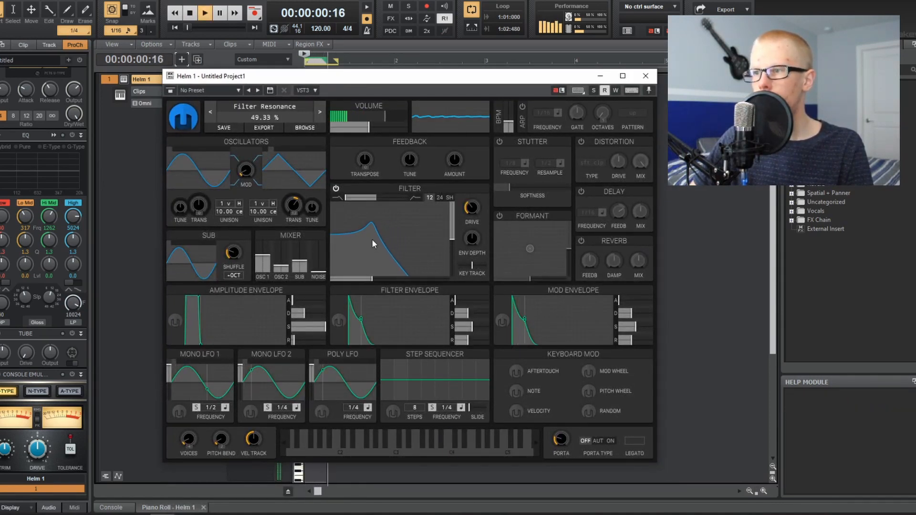
Turn on the formant filter and shift its control point slightly away from the centre
click(499, 215)
mouse_move(530, 244)
mouse_down()
mouse_move(548, 228)
mouse_move(518, 242)
mouse_up()
key(space)
Enable Helm's reverb and reduce its mix
key(space)
click(581, 242)
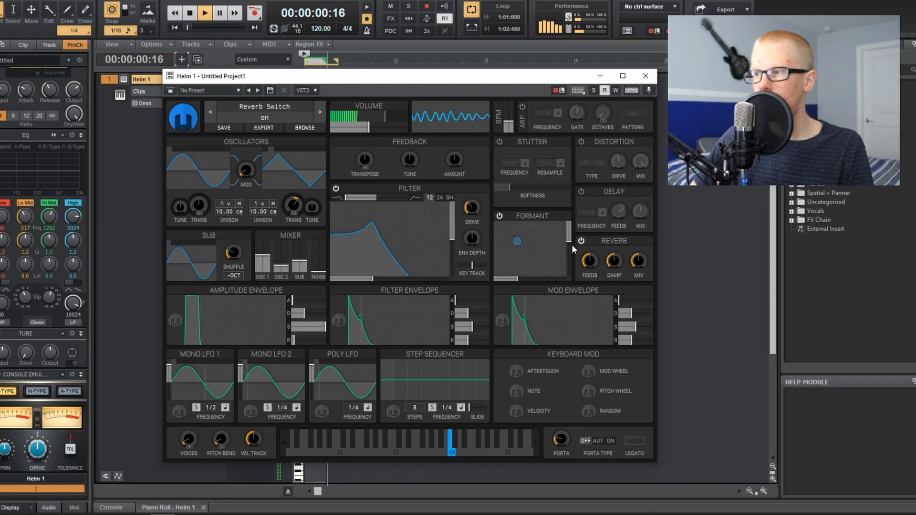
drag(638, 261, 639, 281)
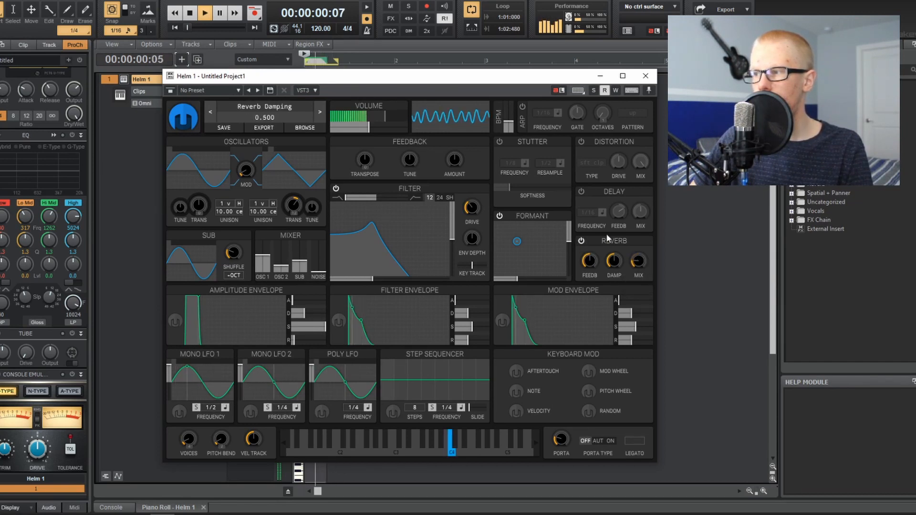
Try Helm's delay effect with reduced feedback
click(581, 192)
drag(619, 212, 618, 219)
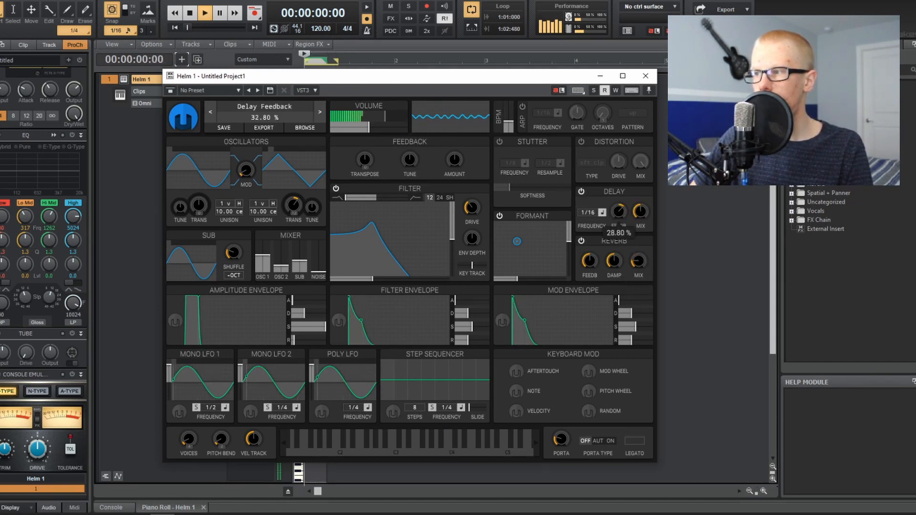
click(581, 191)
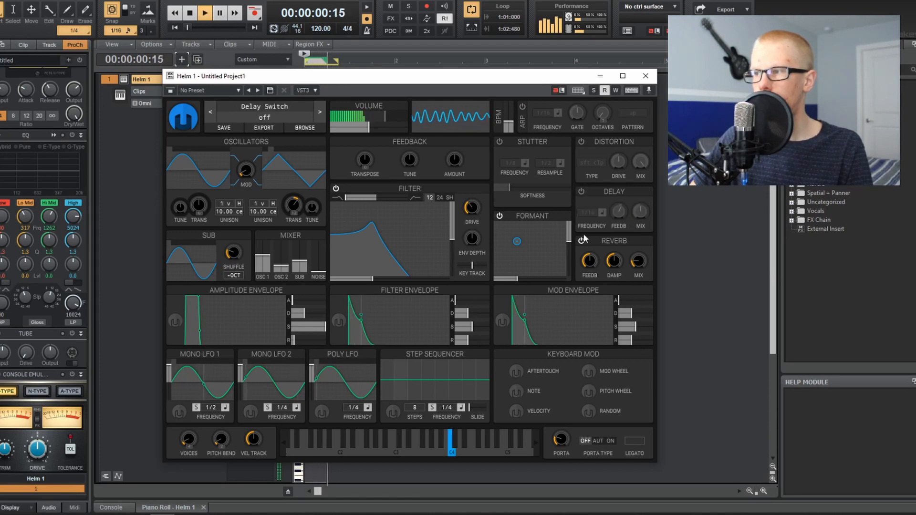
key(space)
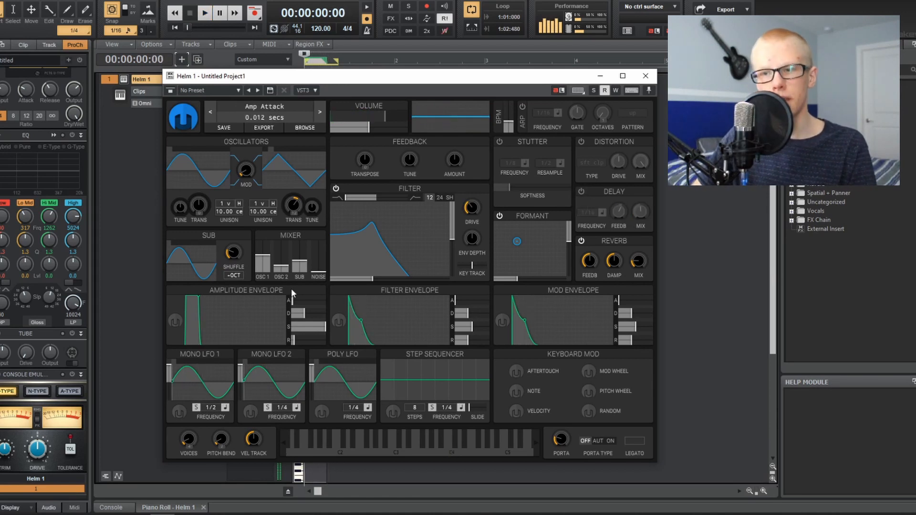
Shape the amplitude envelope into a short pluck with no sustain and a short decay, and close the synth window
key(space)
mouse_move(305, 327)
mouse_down()
mouse_move(279, 328)
mouse_move(305, 319)
mouse_up()
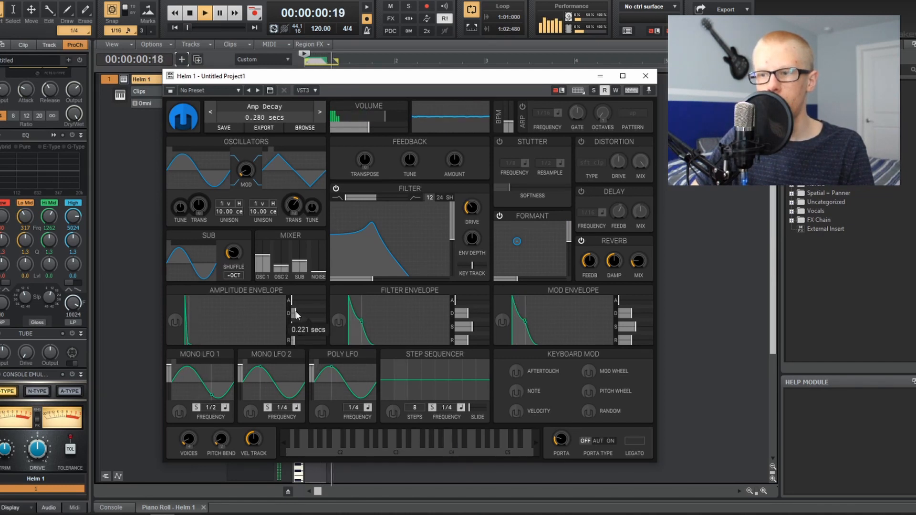
drag(293, 319, 300, 321)
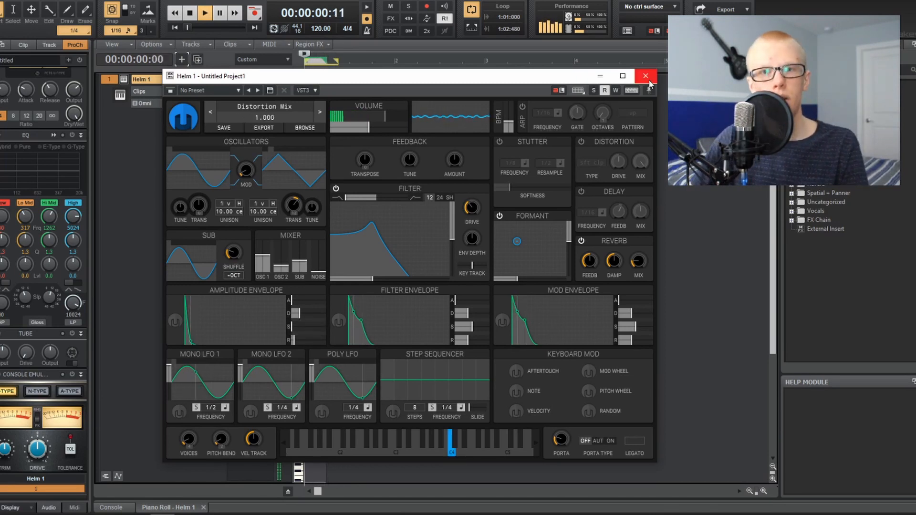
key(space)
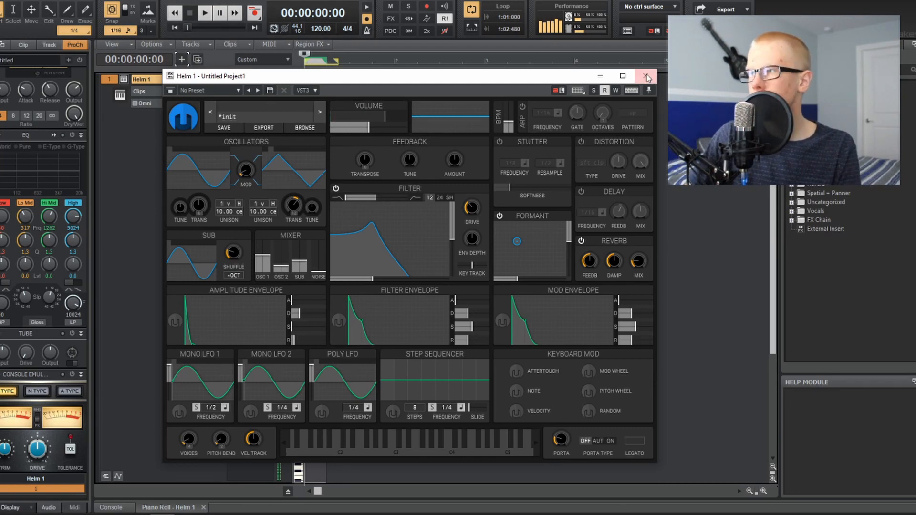
click(646, 76)
Transpose the Helm 1 MIDI clip up another octave
click(79, 1)
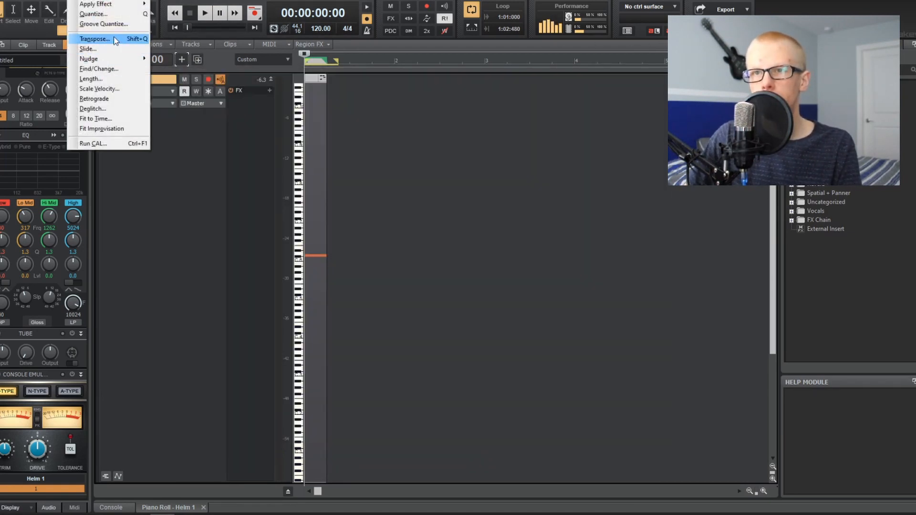
click(114, 41)
key(Return)
key(space)
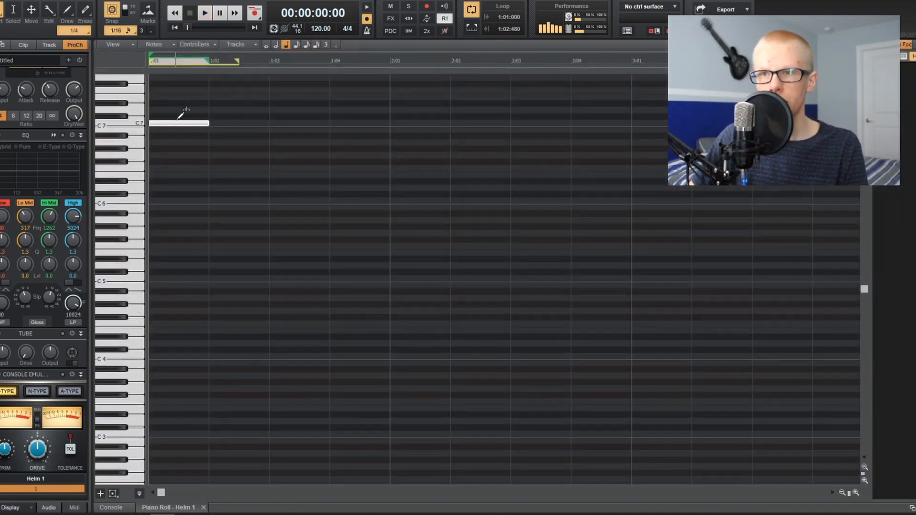
Copy the C7 note down to C6 in the piano roll, audition both notes and return to the track view
drag(176, 124, 177, 202)
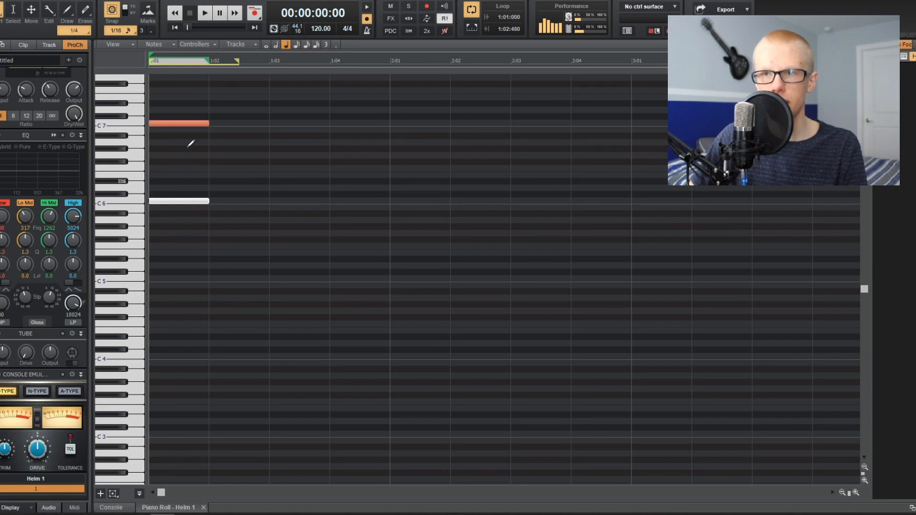
key(space)
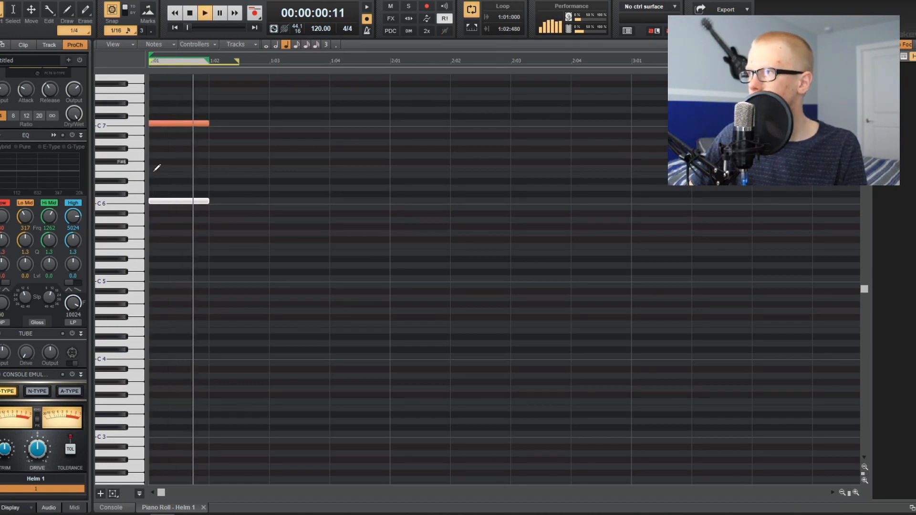
key(space)
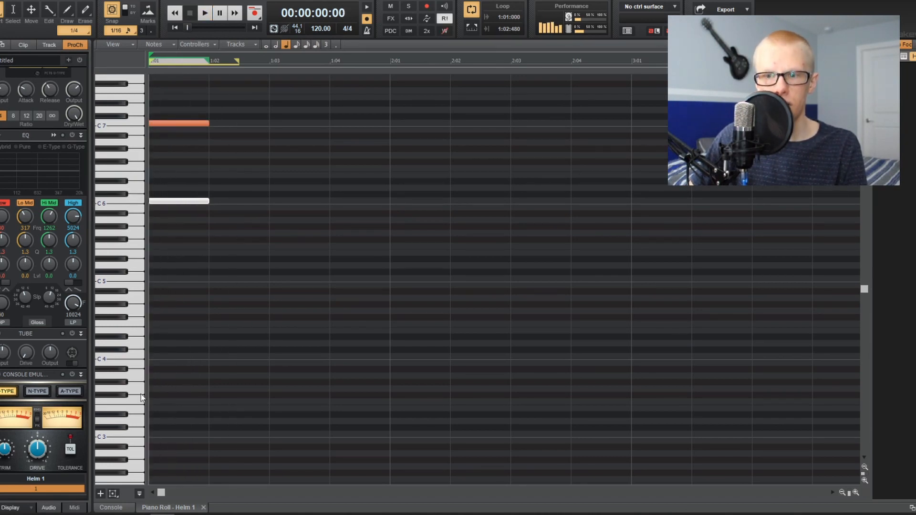
double_click(165, 507)
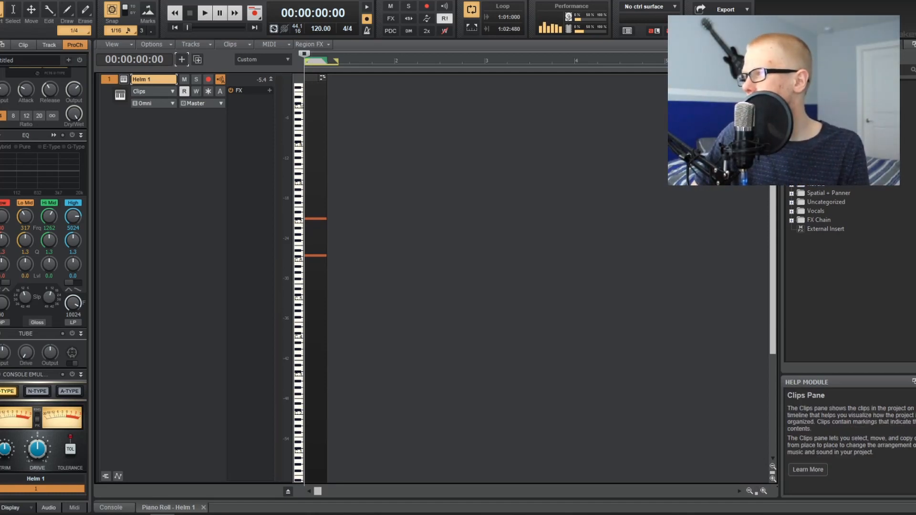
Insert Ozone 9 Equalizer on the Helm 1 track with a brickwall high-pass at 211 Hz
scroll(840, 267, up, 4)
drag(833, 204, 227, 159)
key(space)
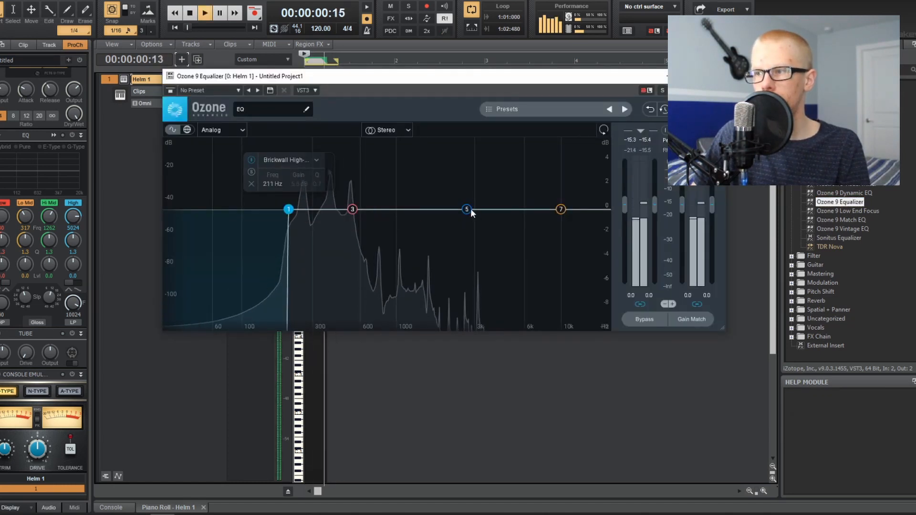
Boost the treble band 5.4 dB at 3120 Hz and cut the bell band 4.5 dB at 169 Hz, and close the equalizer
drag(561, 209, 479, 142)
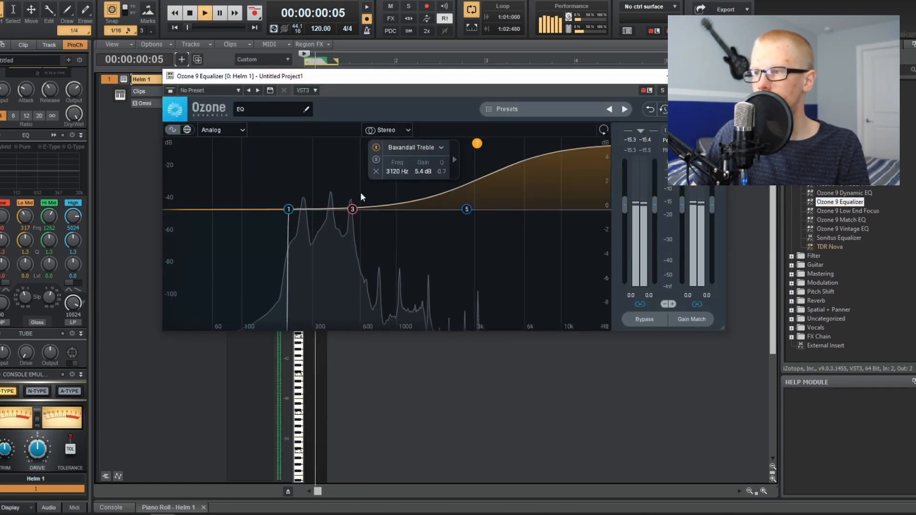
drag(352, 209, 274, 264)
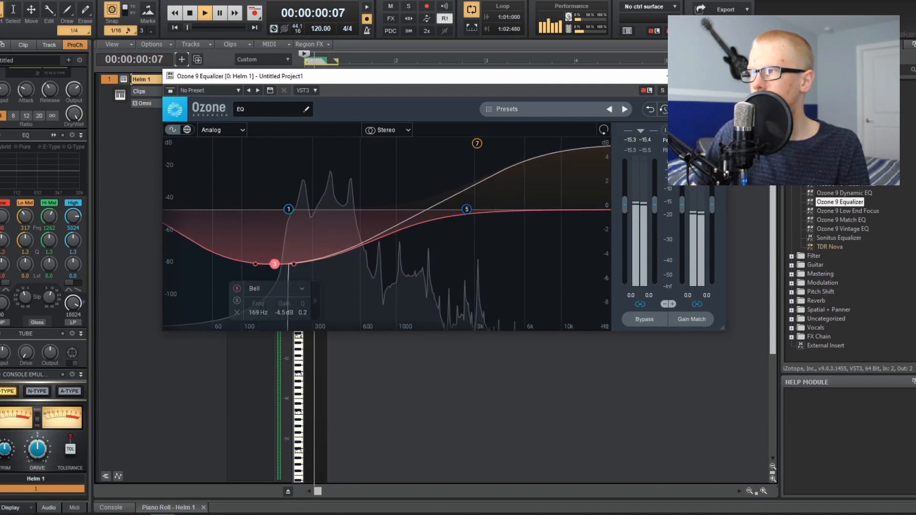
click(715, 76)
key(space)
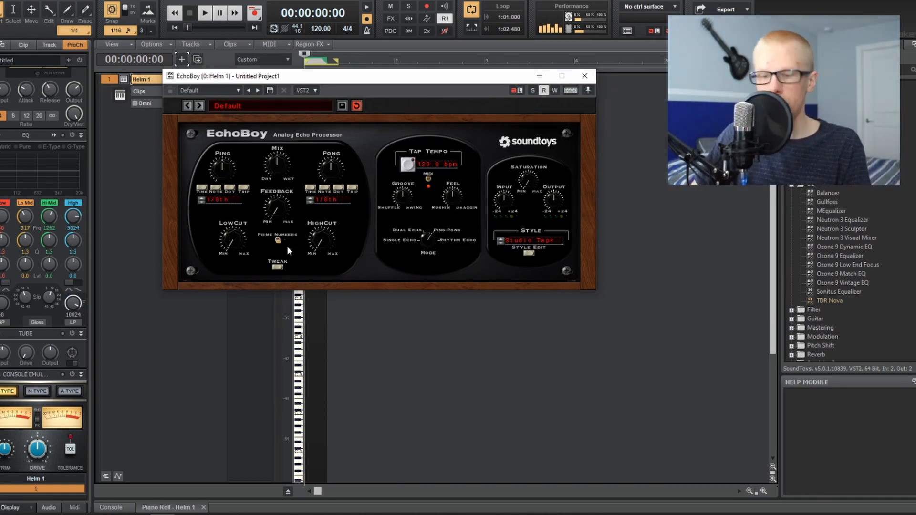
Lower EchoBoy's Mix toward dry and disable playback looping
key(space)
drag(279, 163, 285, 200)
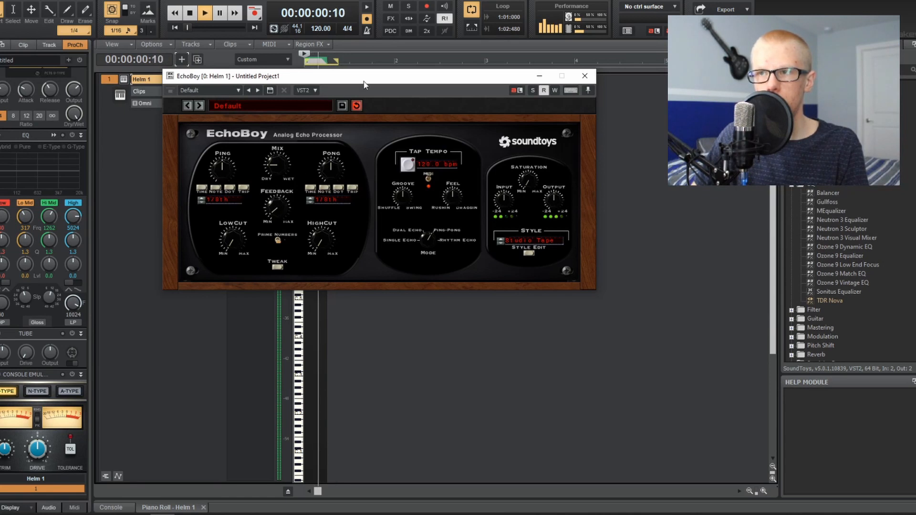
click(471, 9)
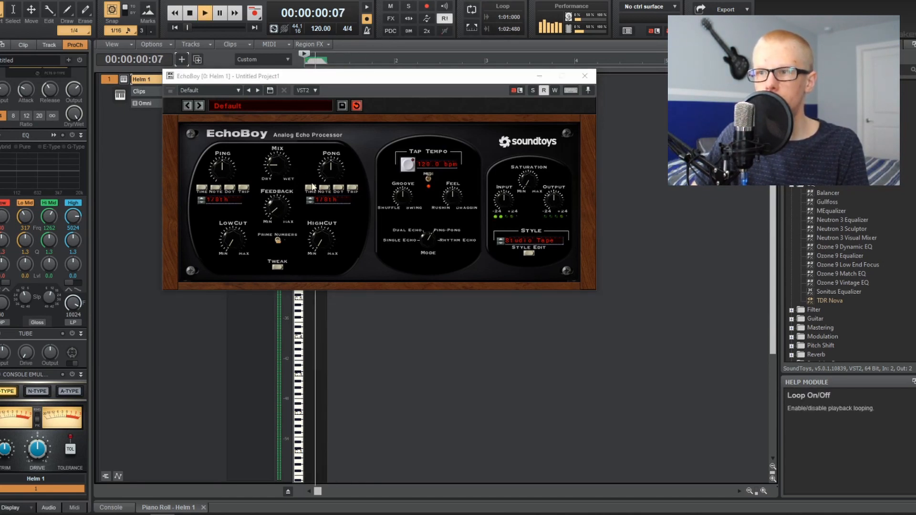
key(space)
Set EchoBoy's Pong time to a 1/16th note and shorten the Ping time
drag(327, 170, 324, 183)
key(space)
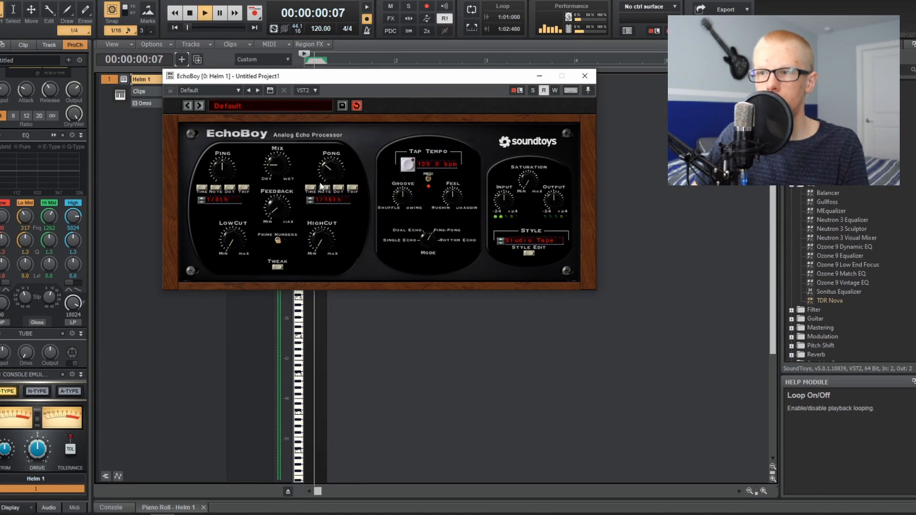
drag(222, 172, 217, 177)
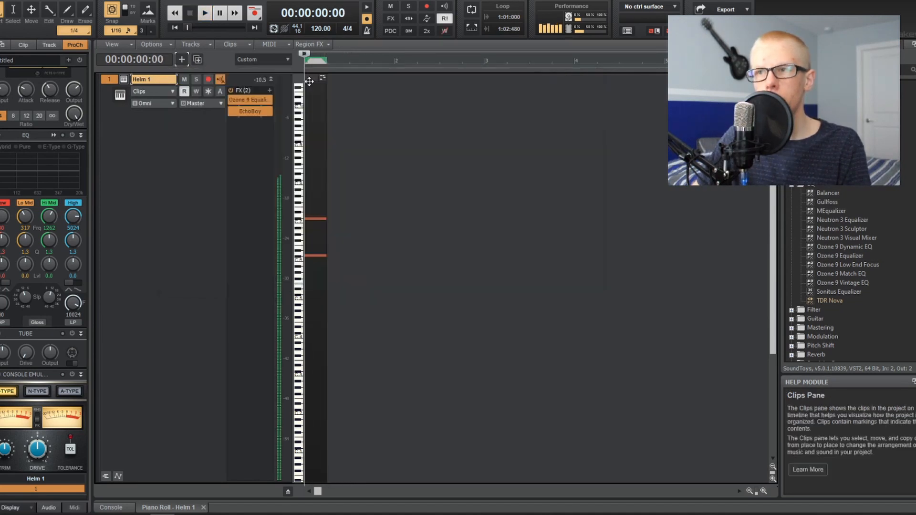
Transpose the Helm 1 MIDI clip up 12 semitones and play it back
click(316, 143)
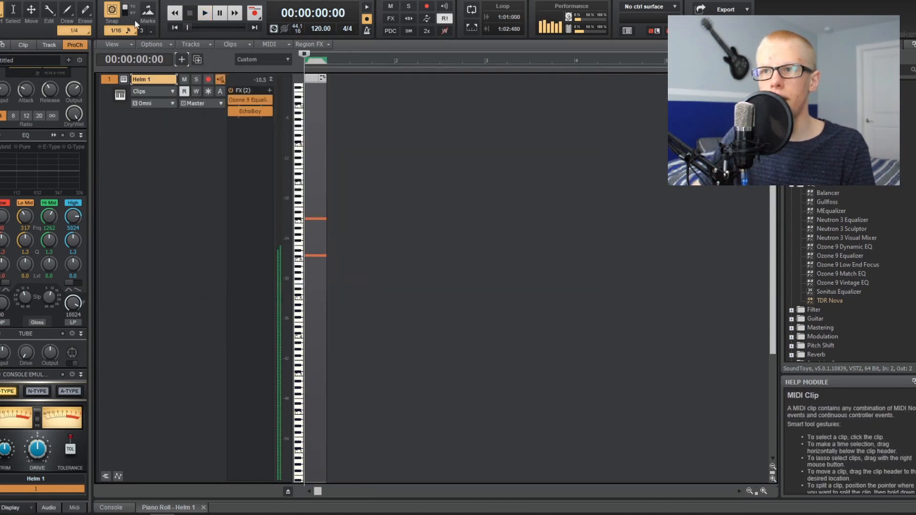
click(80, 1)
click(95, 39)
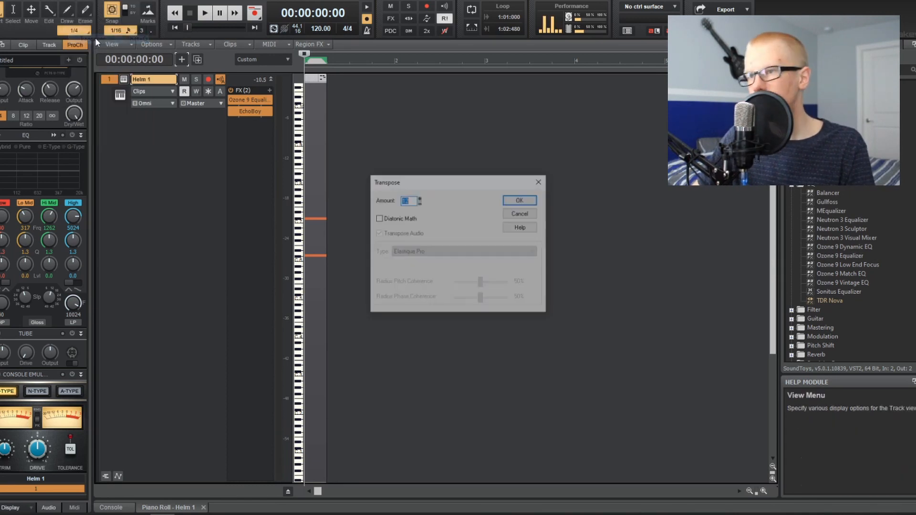
key(Return)
key(space)
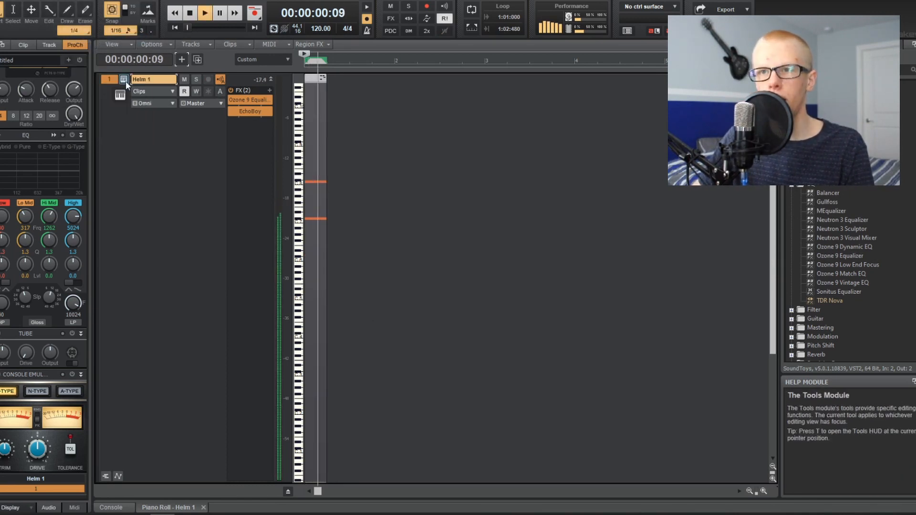
Insert the OTT compressor between Ozone 9 Equalizer and EchoBoy on the Helm 1 track
scroll(840, 248, down, 2)
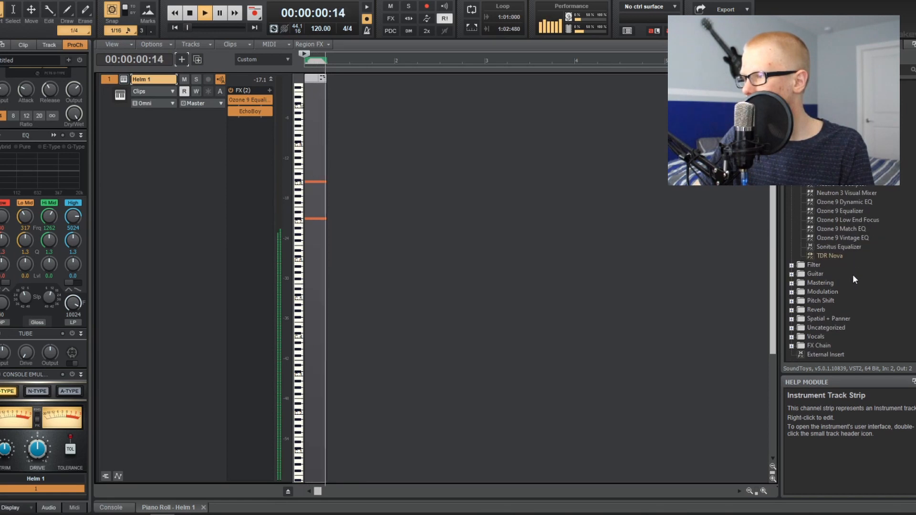
key(space)
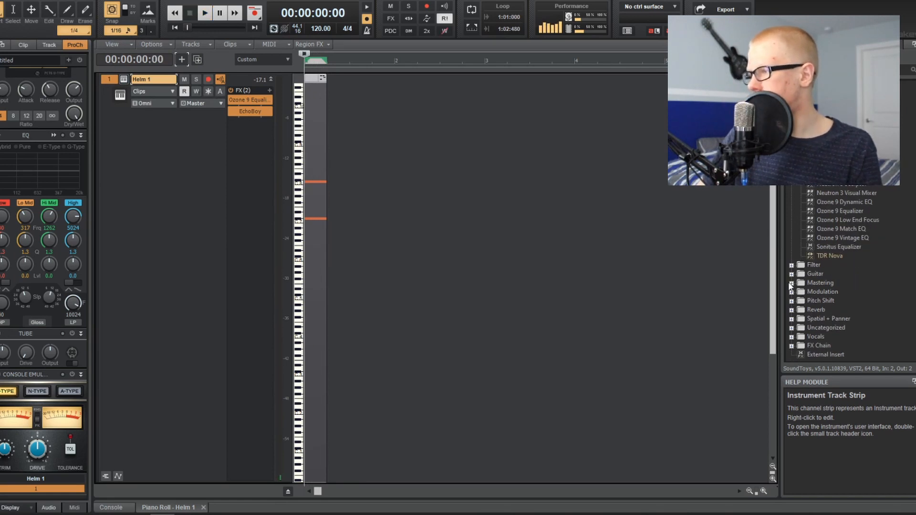
scroll(825, 230, up, 6)
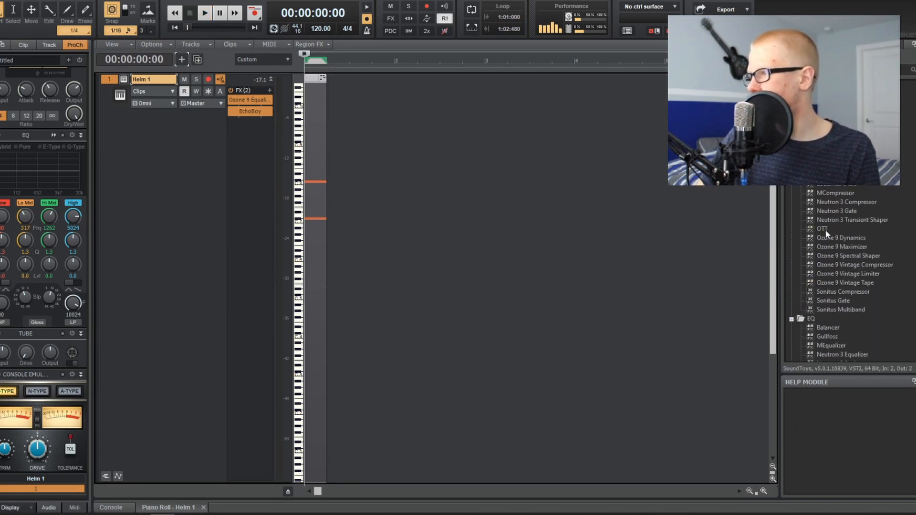
drag(791, 230, 264, 103)
key(space)
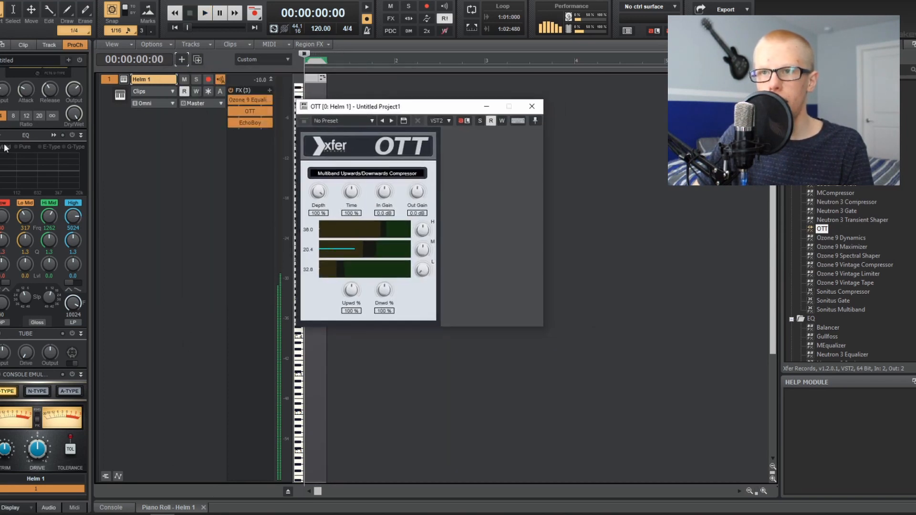
Open the Helm synth to review its patch during playback, and close it
click(127, 79)
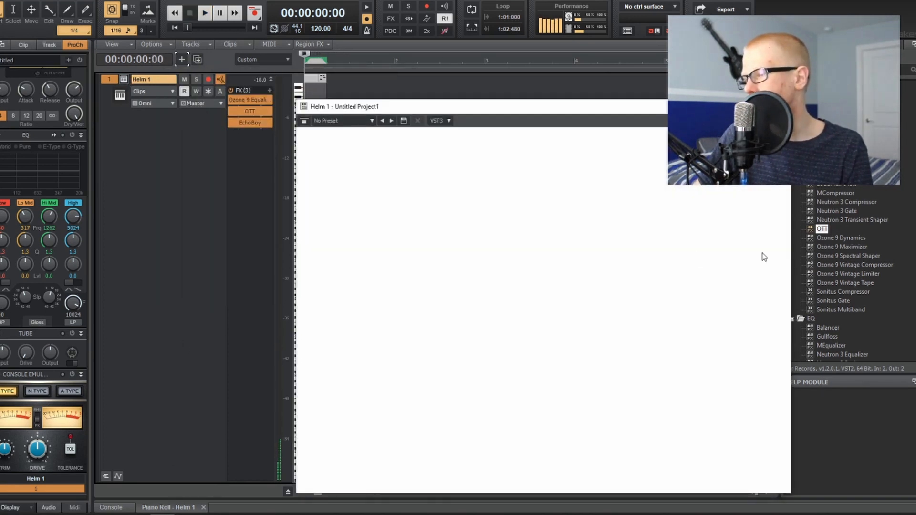
key(space)
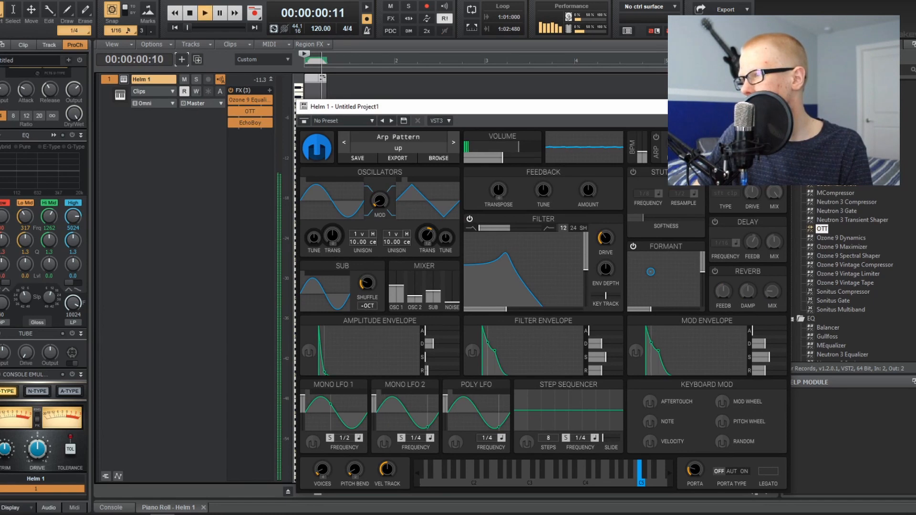
click(779, 106)
key(space)
Lower OTT's mid-band thresholds while auditioning the pluck, and close the plug-in
double_click(241, 114)
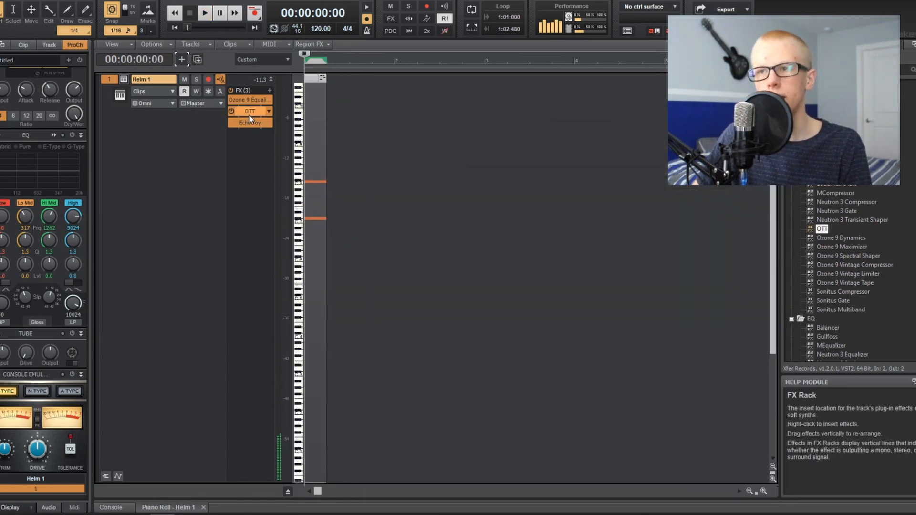
key(space)
key(space)
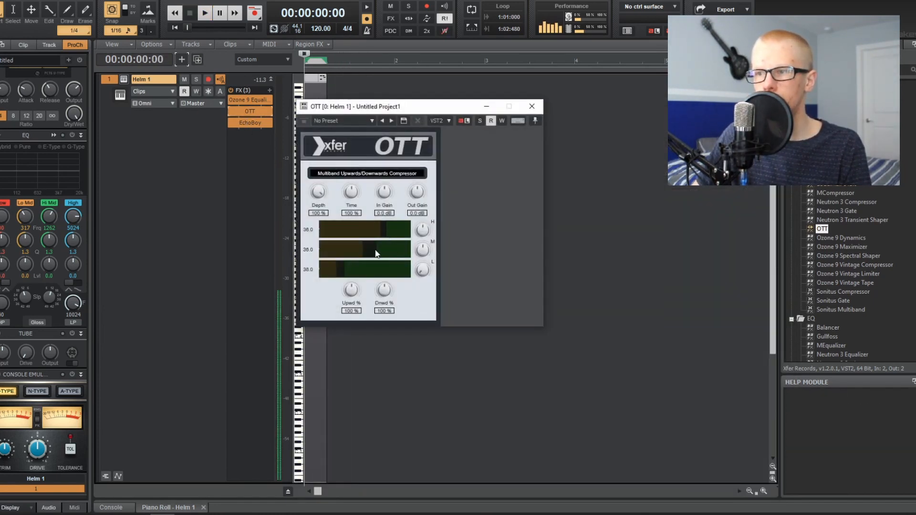
key(space)
key(space)
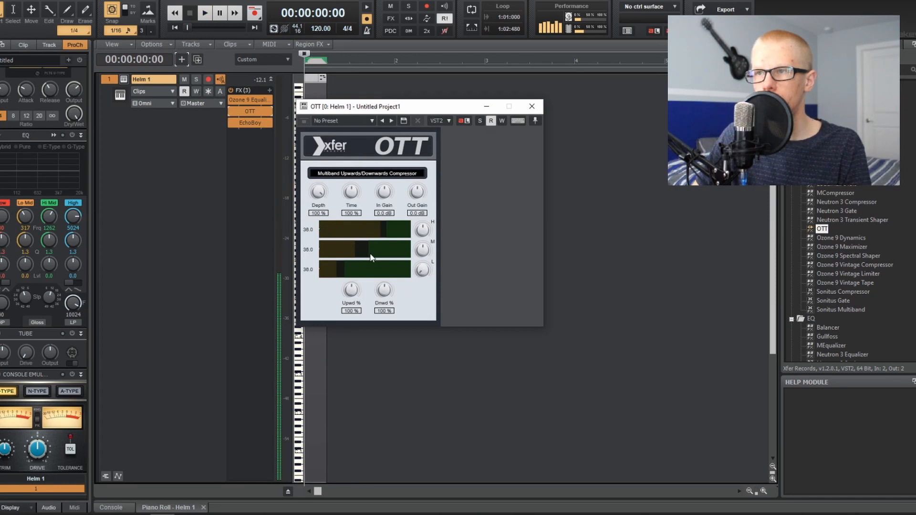
key(space)
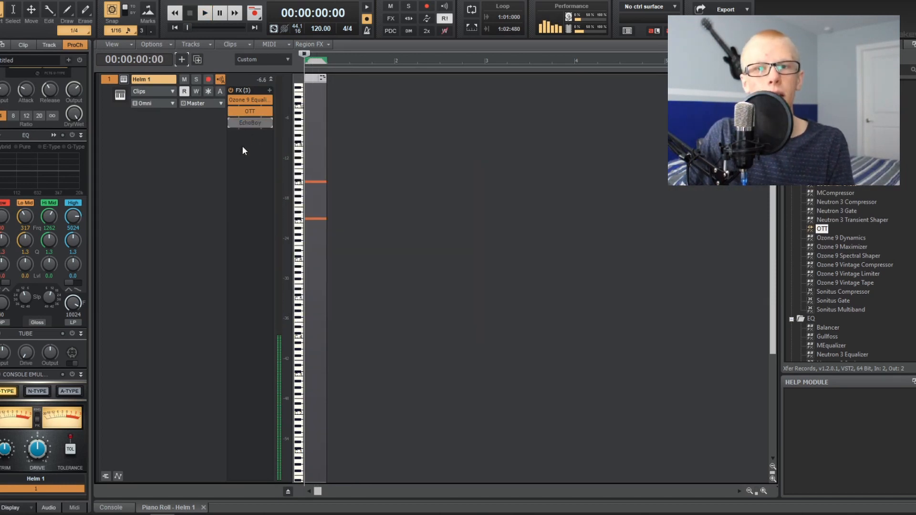
Audition the pluck with EchoBoy active, and freeze the Helm 1 synth with EchoBoy bypassed
click(294, 144)
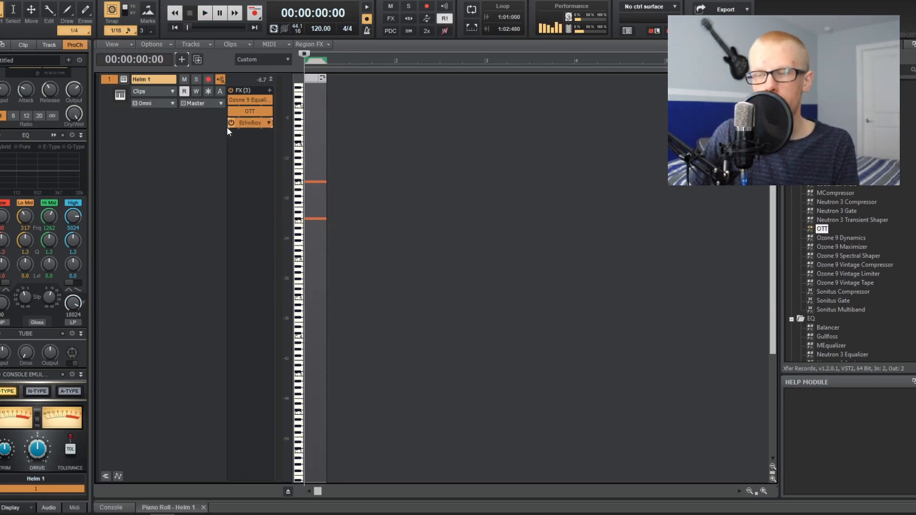
key(space)
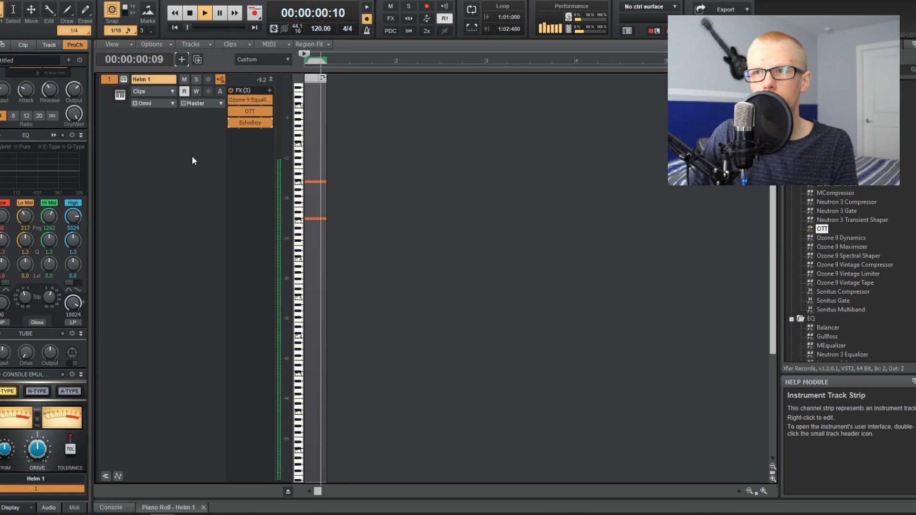
key(space)
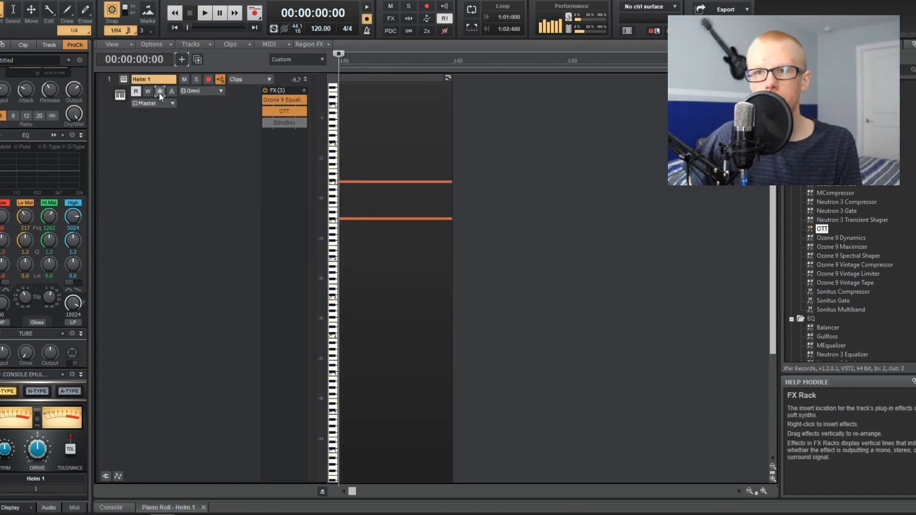
click(160, 91)
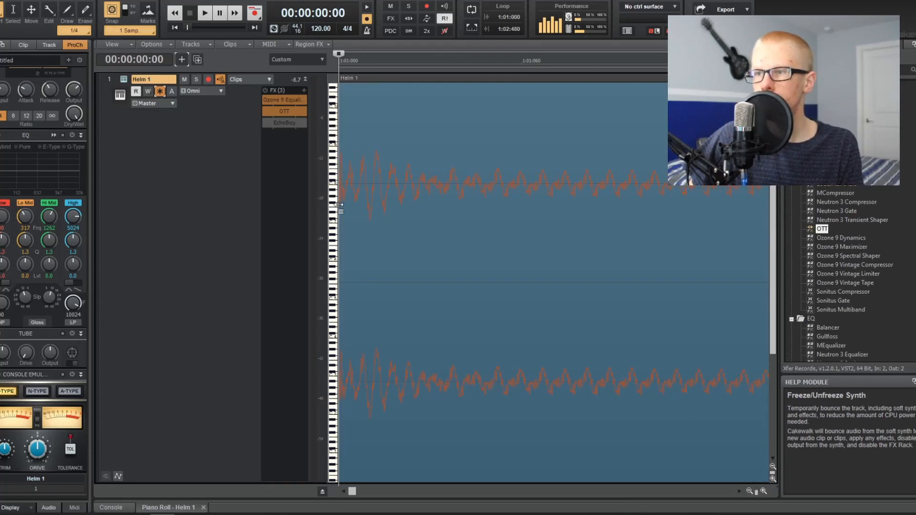
Trim the start of the frozen Helm 1 clip with a short fade-in and move it to the beginning of the timeline
drag(341, 205, 372, 210)
drag(383, 83, 387, 83)
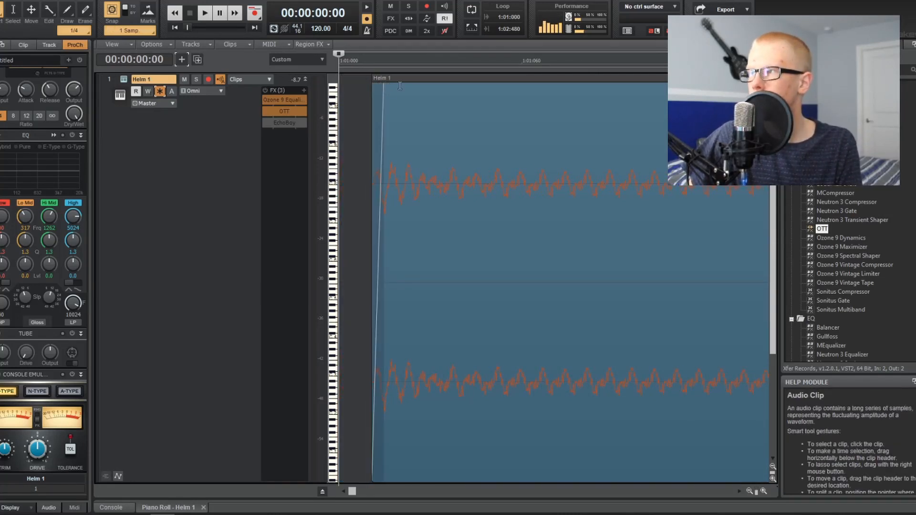
key(space)
key(space)
key(space)
key(space)
drag(400, 78, 336, 85)
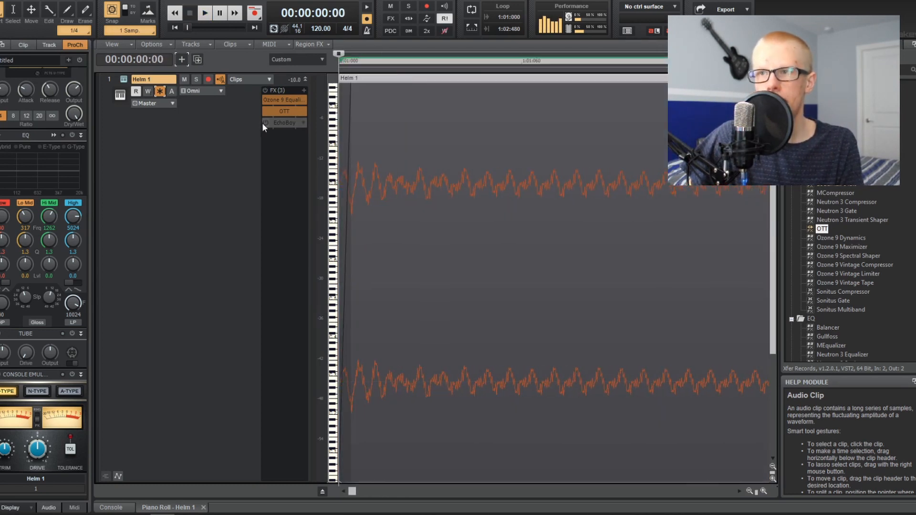
Re-enable the Helm 1 FX rack with EchoBoy active and Ozone 9 Equalizer and OTT bypassed
click(264, 98)
key(space)
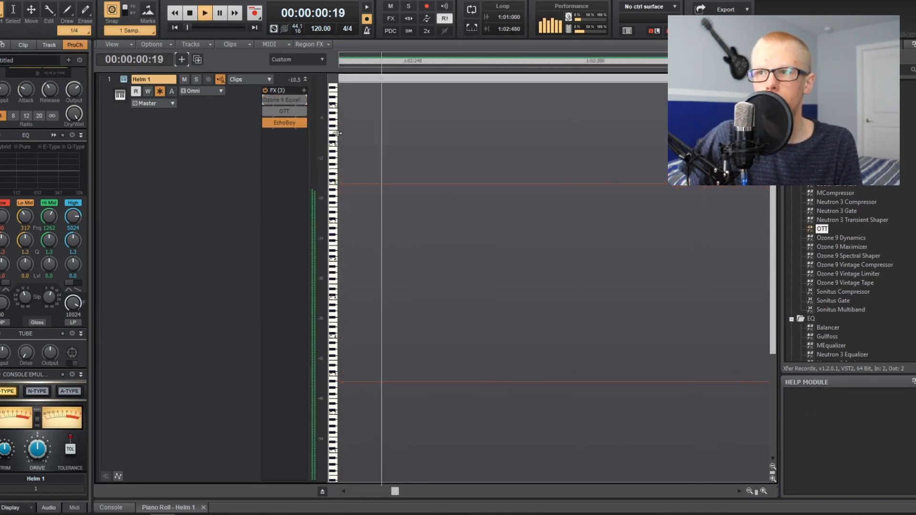
key(space)
Trim more off the start of the frozen Helm 1 clip and move it back to the beginning of the timeline
scroll(349, 155, down, 4)
drag(341, 187, 372, 191)
key(space)
key(space)
key(space)
key(space)
drag(385, 81, 353, 87)
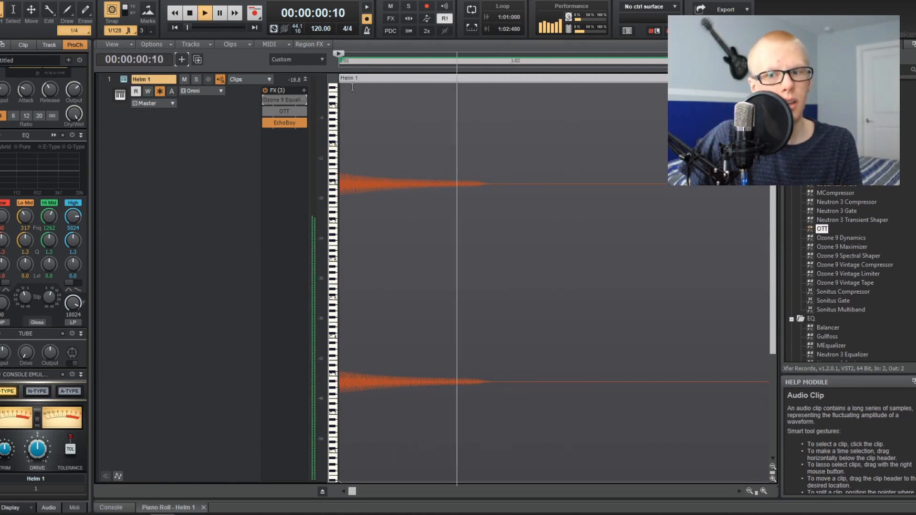
key(space)
Audition the pluck through EchoBoy and add Crystallizer after it on the Helm 1 track
double_click(285, 123)
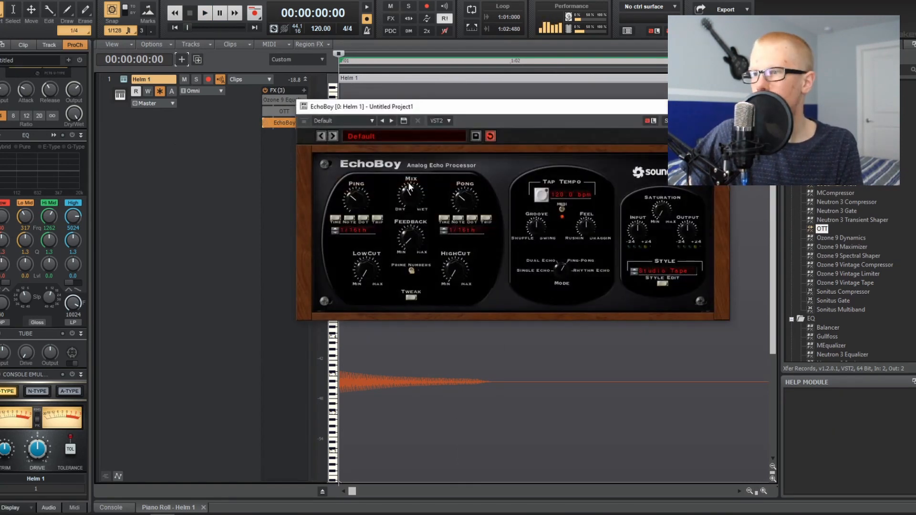
key(space)
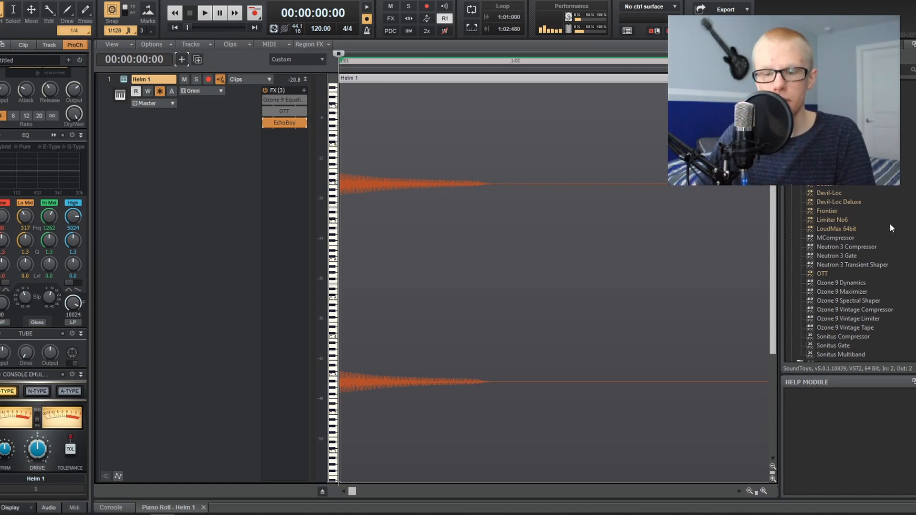
key(space)
key(space)
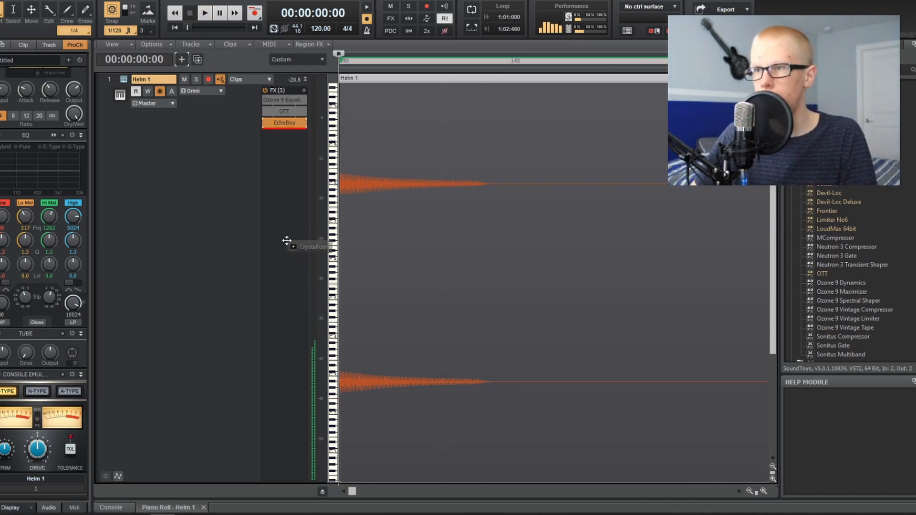
key(space)
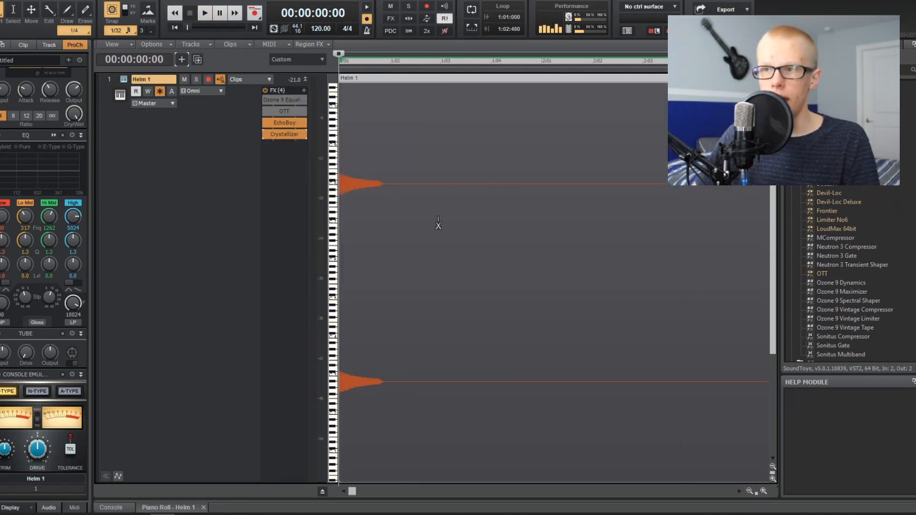
Reduce the Helm 1 track's height and add one audio track below it
scroll(437, 224, down, 2)
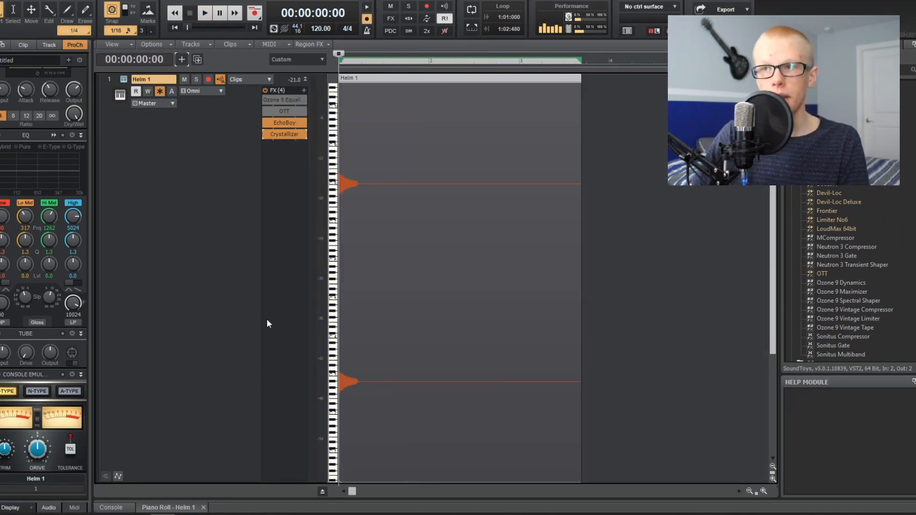
drag(236, 483, 269, 269)
click(182, 59)
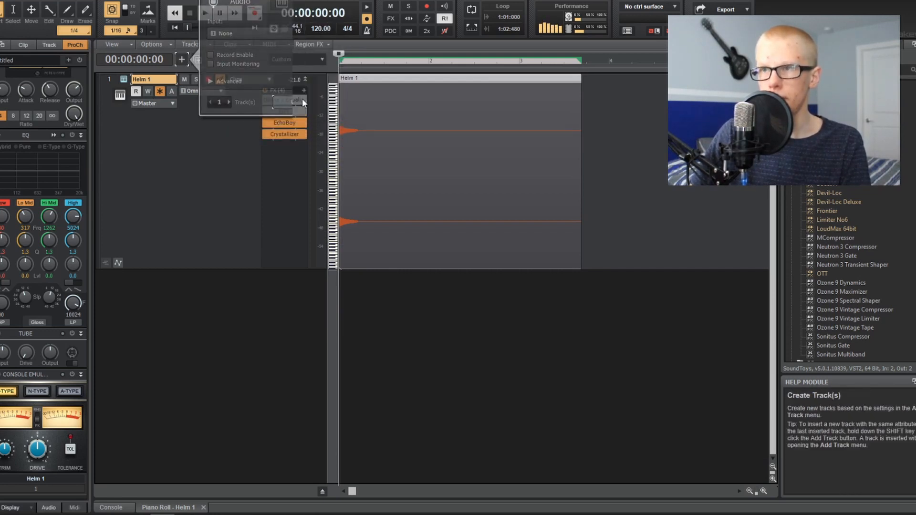
click(302, 100)
click(305, 275)
scroll(307, 292, down, 4)
scroll(271, 137, up, 3)
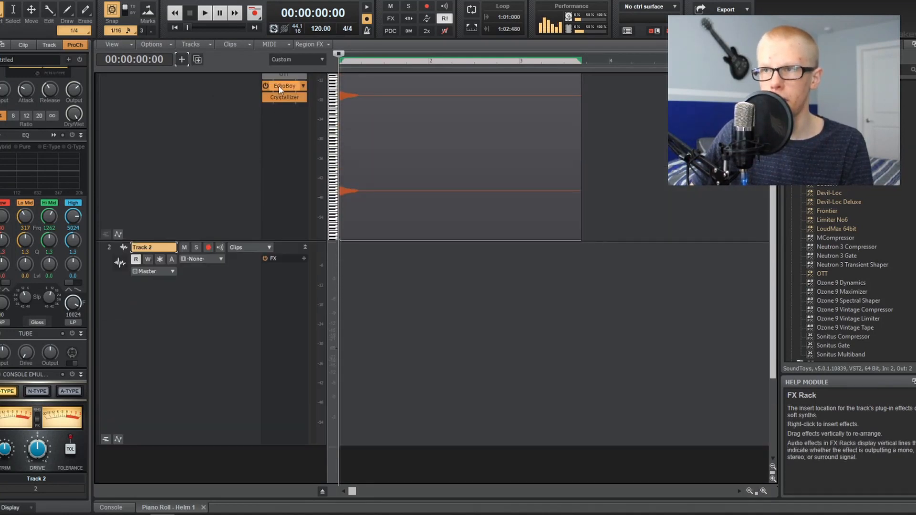
Copy EchoBoy, Crystallizer and the frozen Helm 1 clip to Track 2
drag(285, 86, 287, 272)
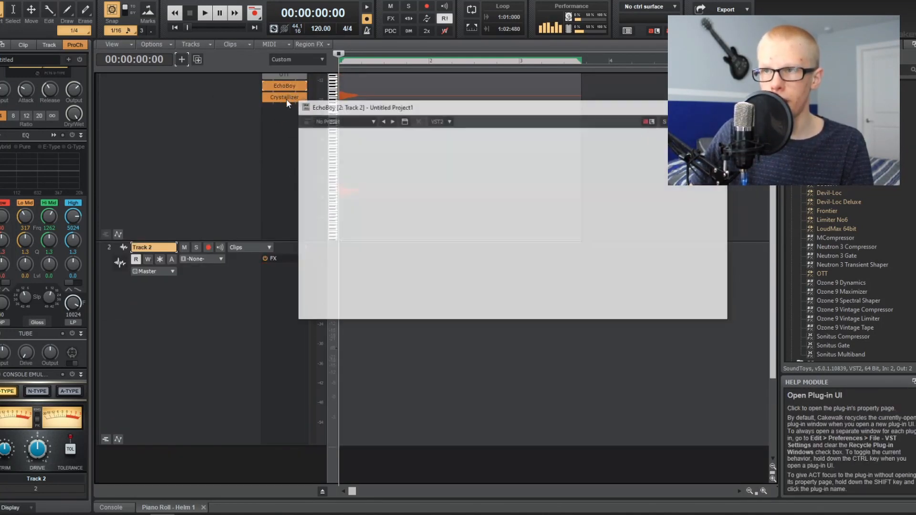
drag(285, 98, 282, 346)
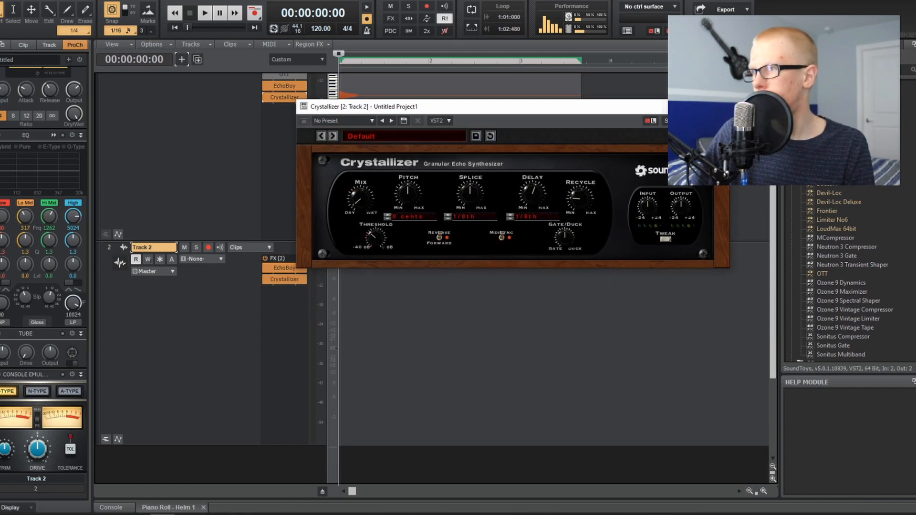
scroll(392, 129, up, 1)
drag(371, 78, 358, 350)
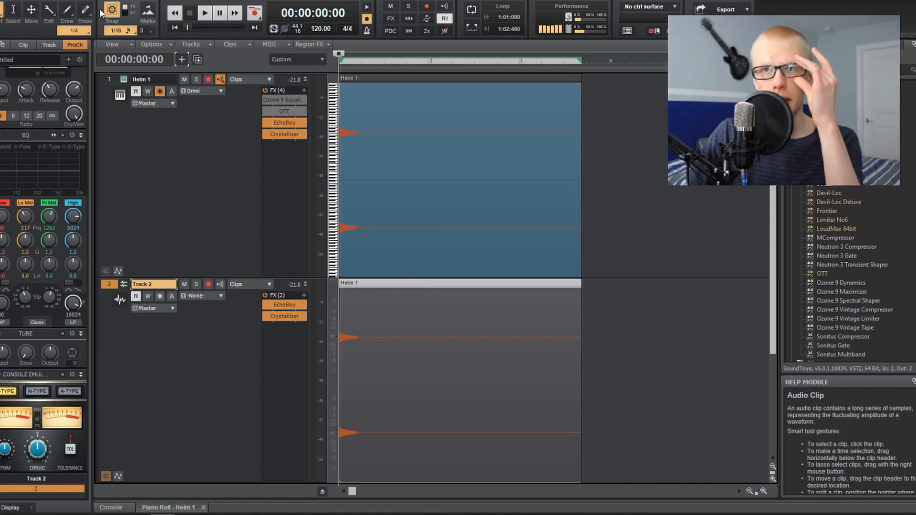
Transpose the Track 2 audio clip by 12 semitones with Elastique Pro and play both tracks
click(88, 1)
click(112, 38)
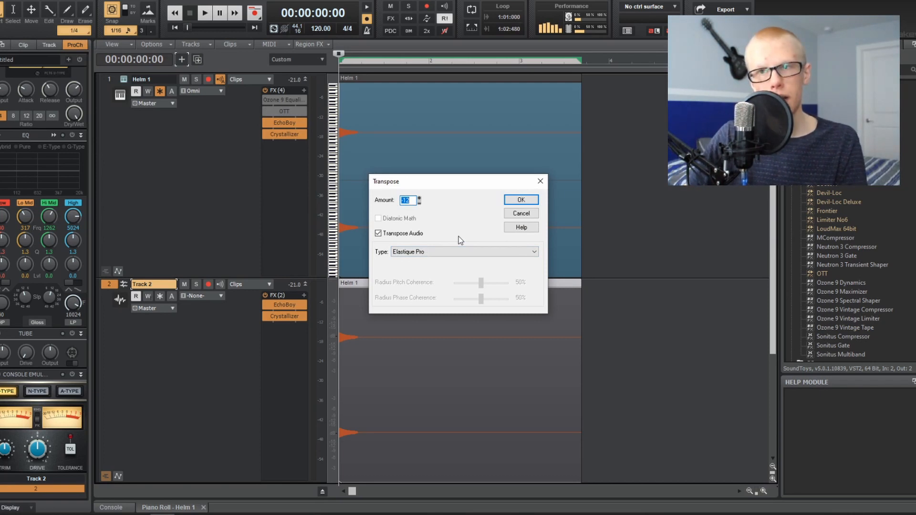
key(Return)
key(space)
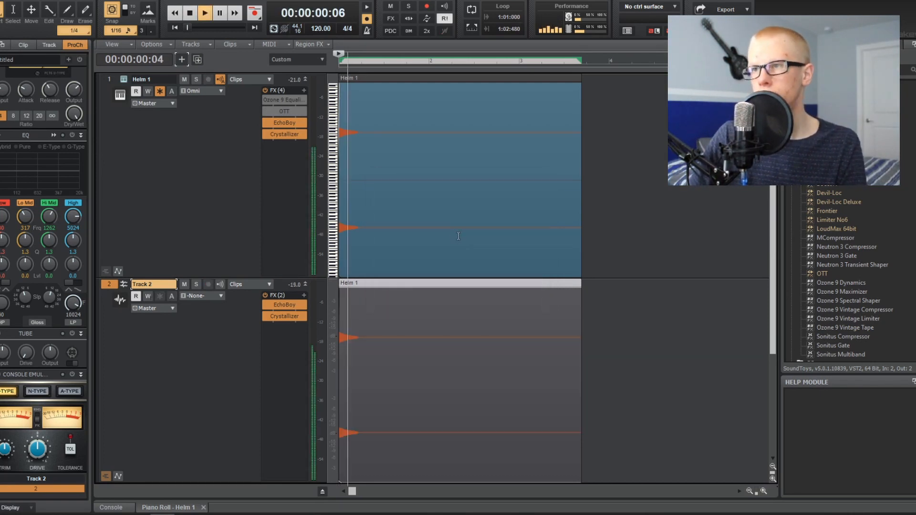
key(space)
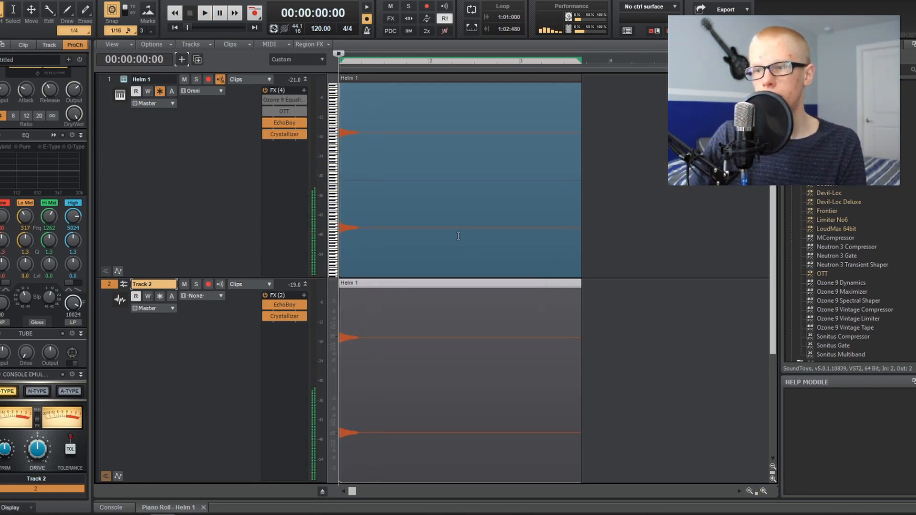
Play back Track 2 in solo and release its solo
click(195, 284)
key(space)
key(space)
click(194, 286)
Transpose the Track 2 audio clip by -12 with audio transposition enabled and the Radius Mix-Advanced algorithm
click(89, 0)
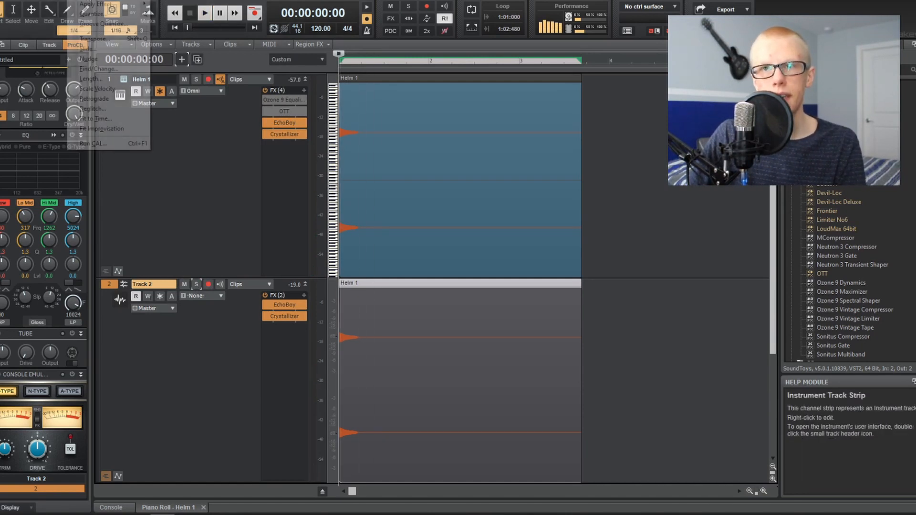
click(95, 96)
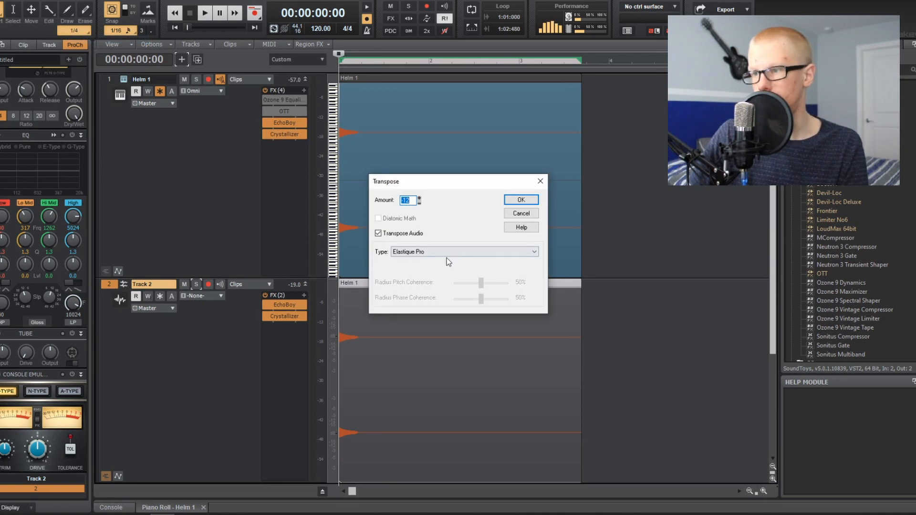
click(448, 261)
click(449, 286)
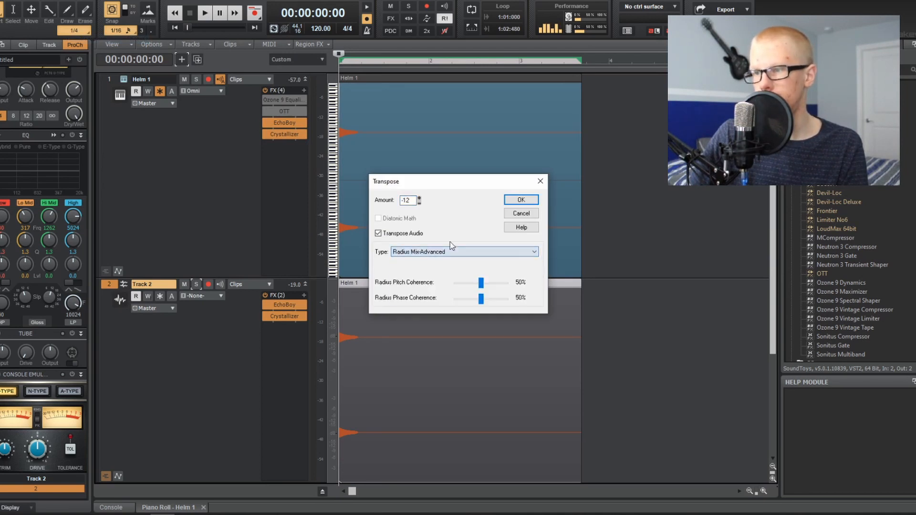
click(511, 200)
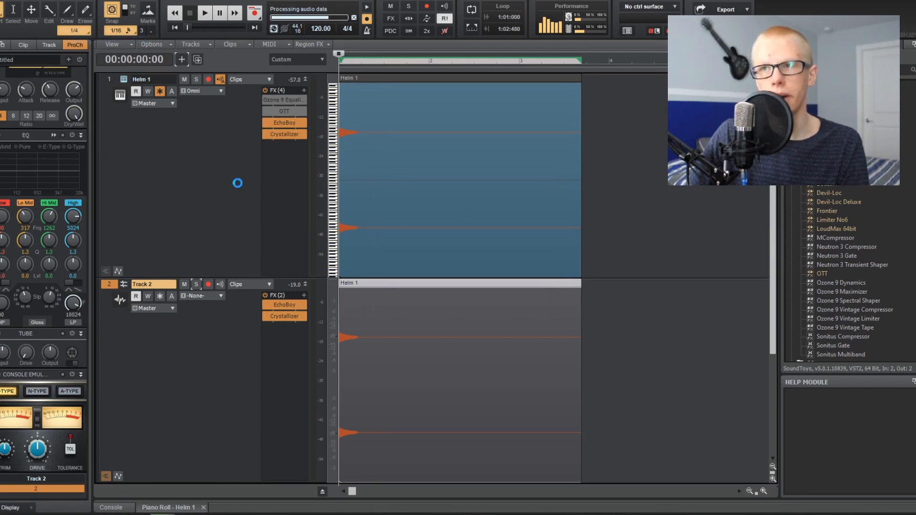
Play both tracks together several times from the start to audition the layered, transposed pluck
key(space)
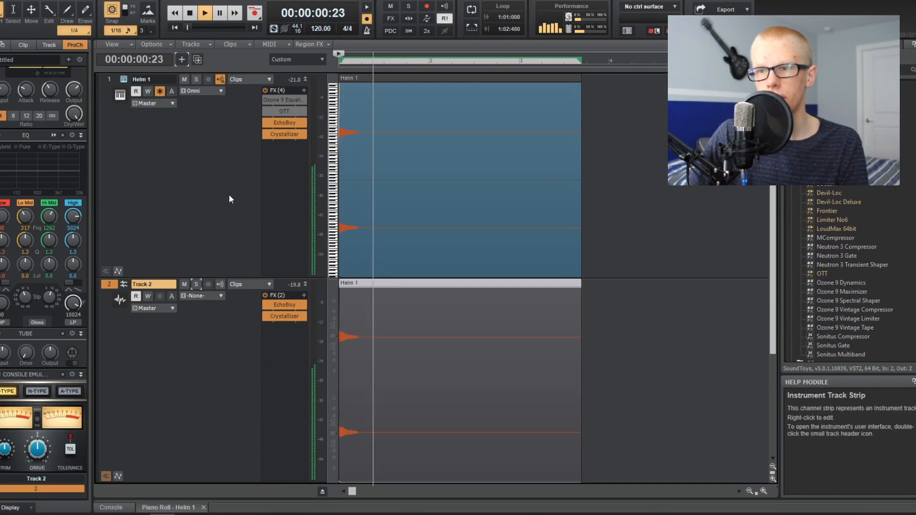
key(space)
key(space)
key(space)
key(space)
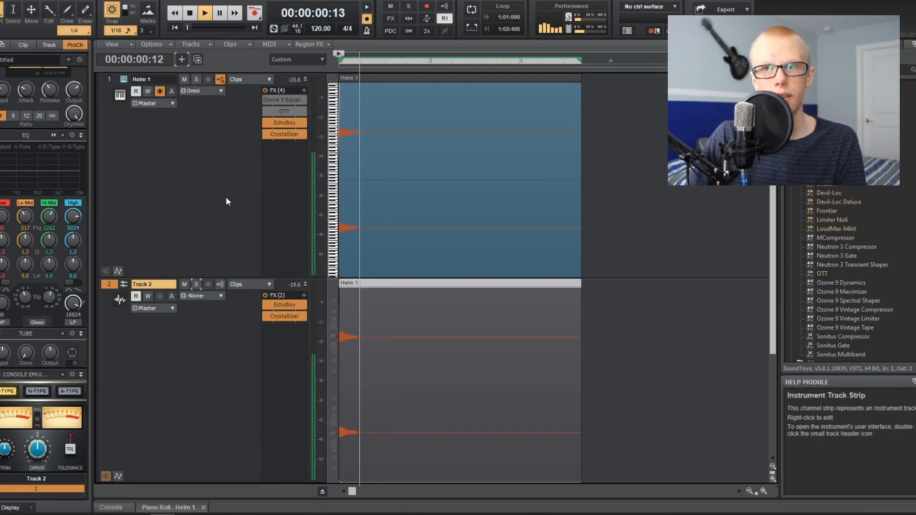
key(space)
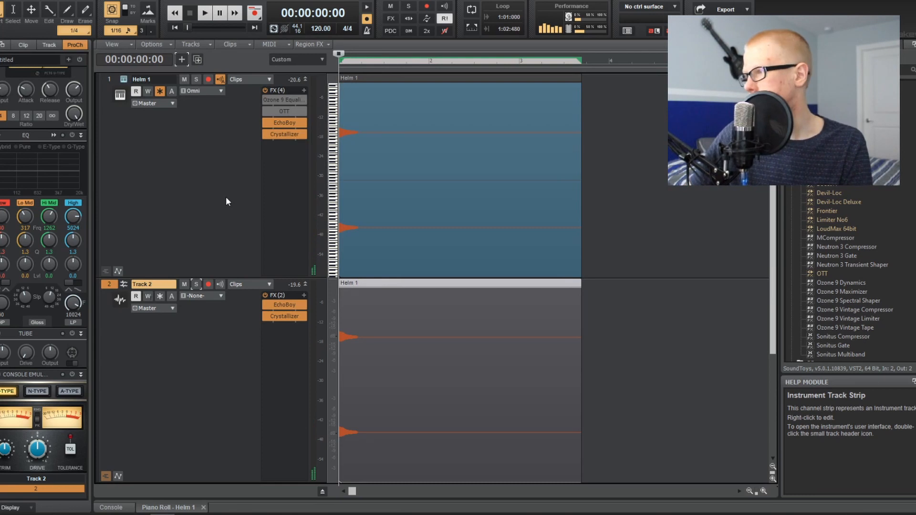
key(space)
key(space)
click(167, 187)
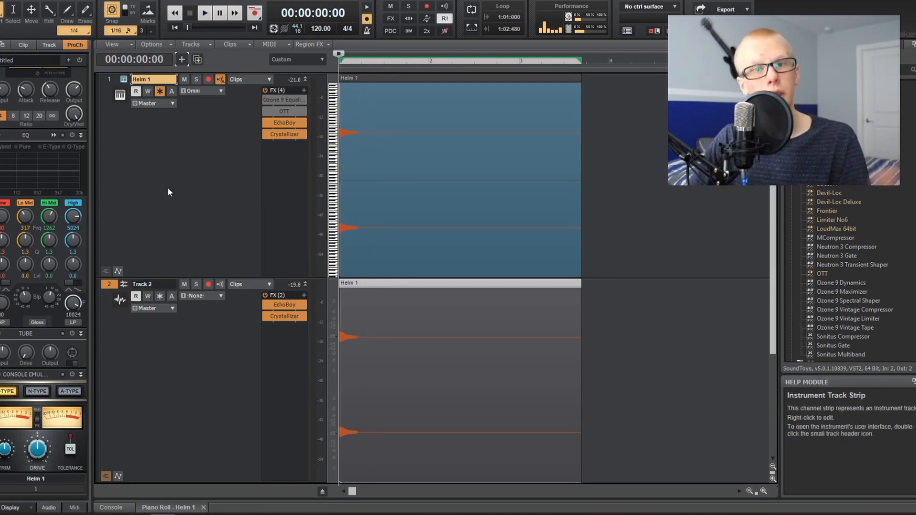
key(space)
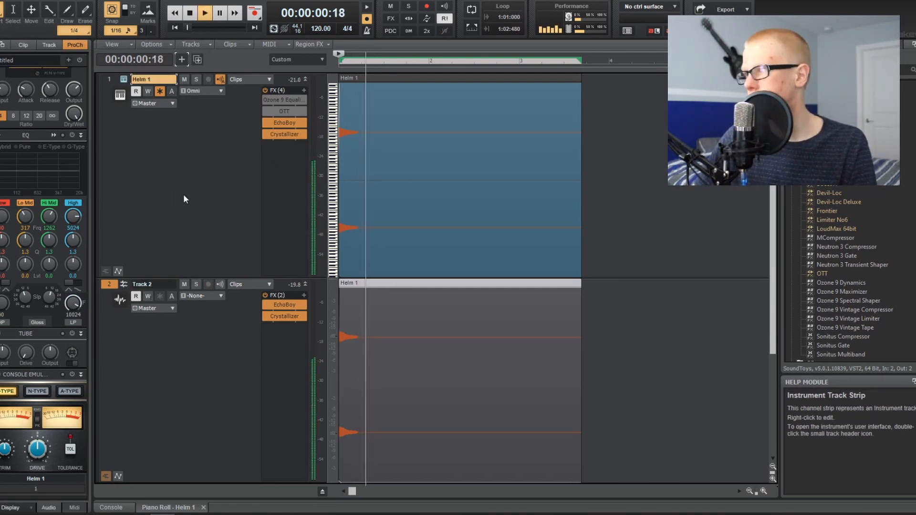
key(space)
Hide the ProChannel to reveal the channel strips, and add the SimpleSide effect to the Master bus
click(75, 44)
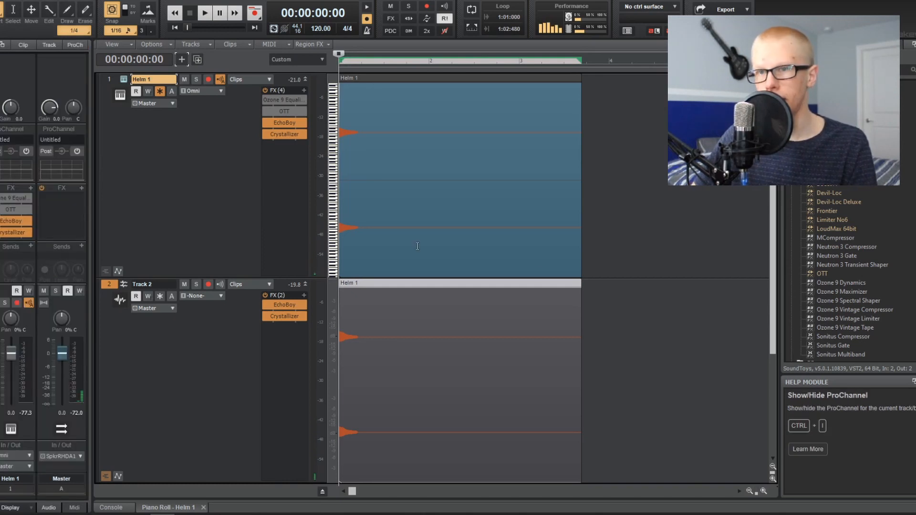
scroll(869, 320, down, 3)
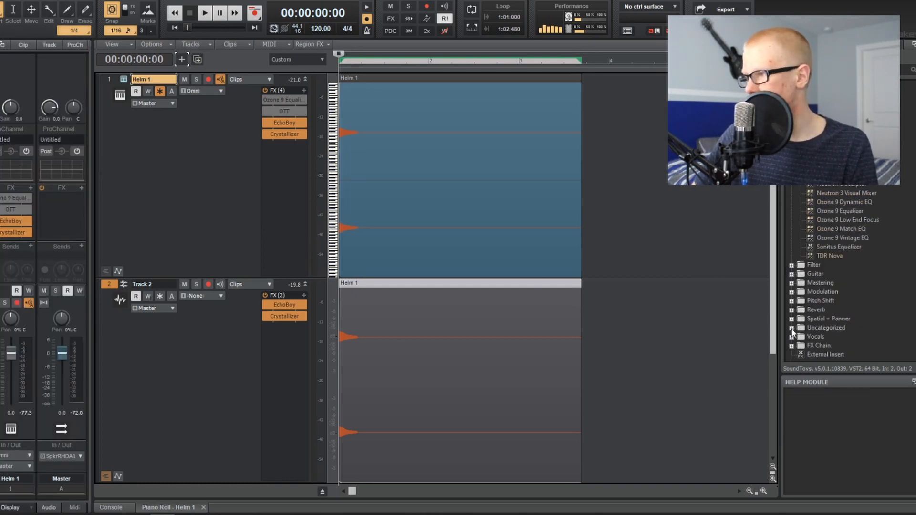
scroll(823, 347, down, 3)
scroll(822, 346, down, 1)
drag(837, 299, 64, 189)
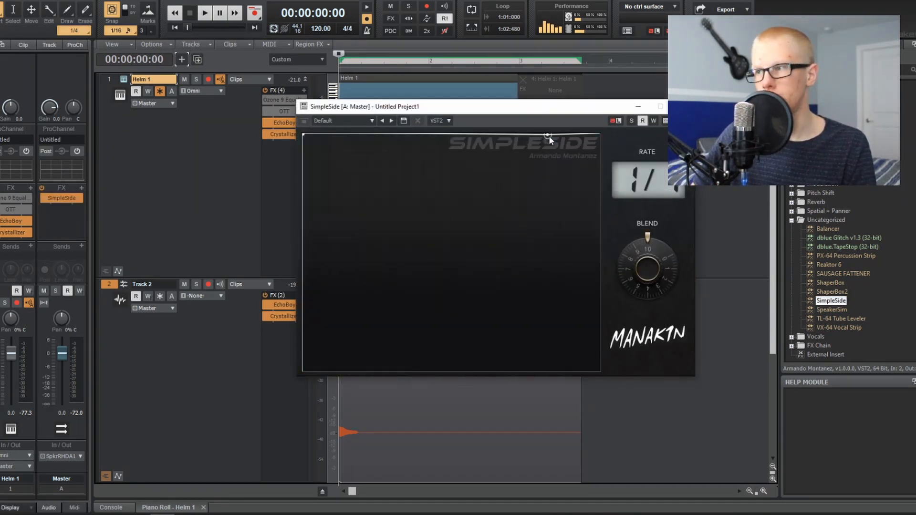
Reshape SimpleSide's curve into a steep drop at the very start followed by a flat line, and audition it
drag(356, 370, 323, 371)
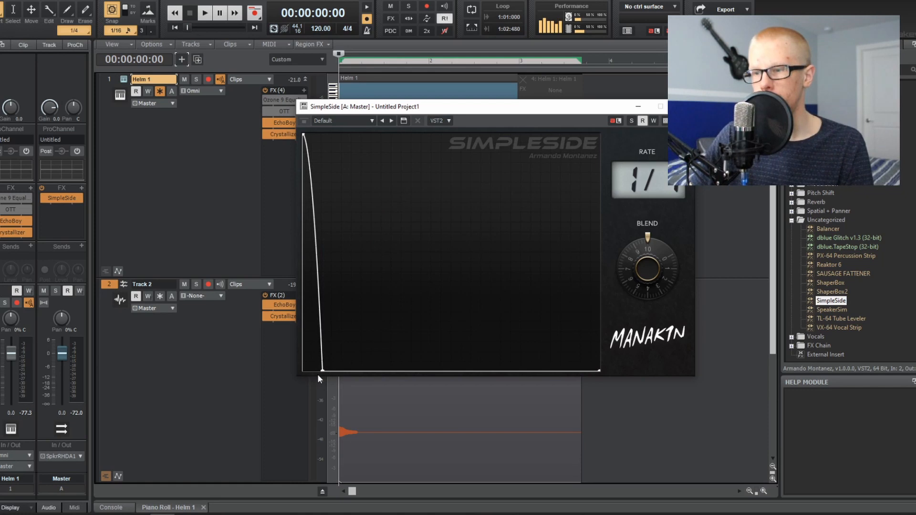
drag(321, 370, 316, 370)
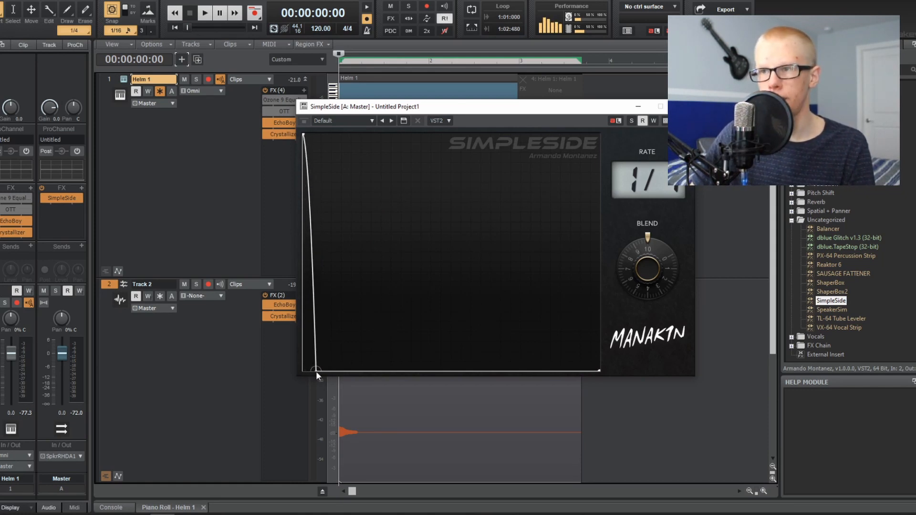
key(space)
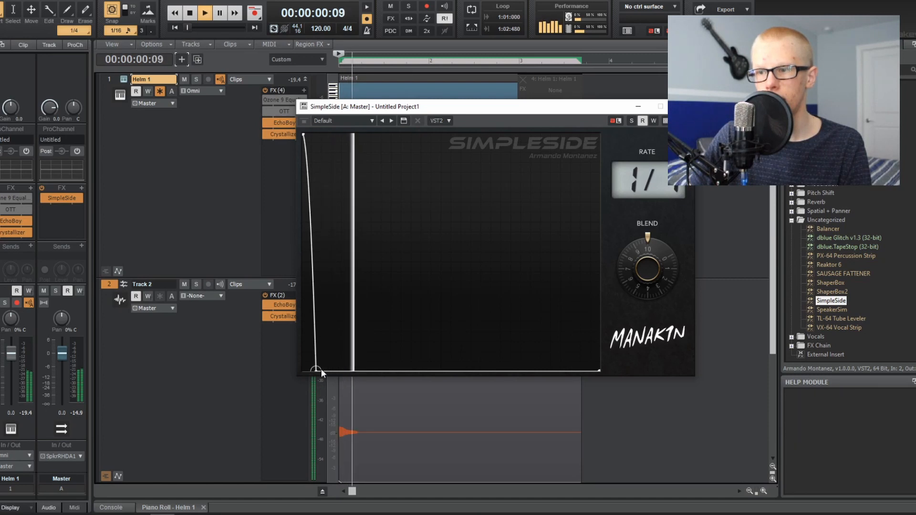
key(space)
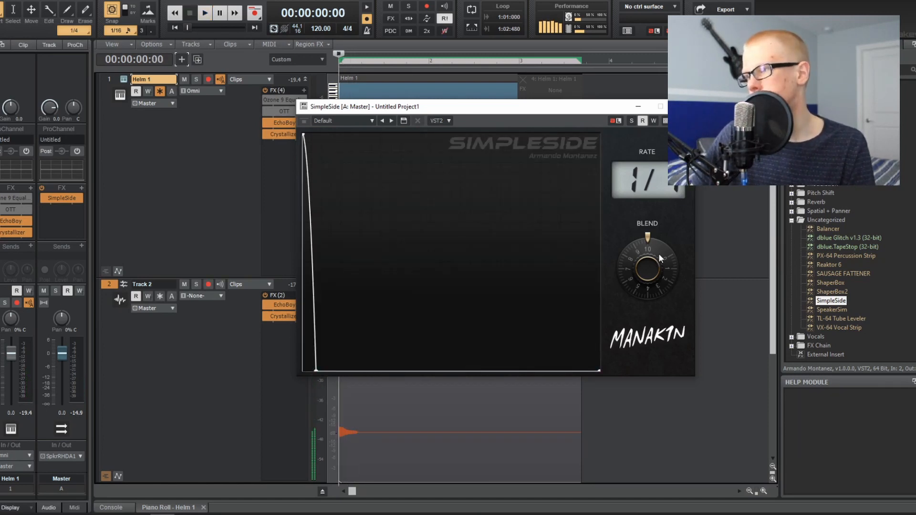
Lower SimpleSide's Blend to a partial amount during playback and close the plug-in
drag(665, 255, 654, 316)
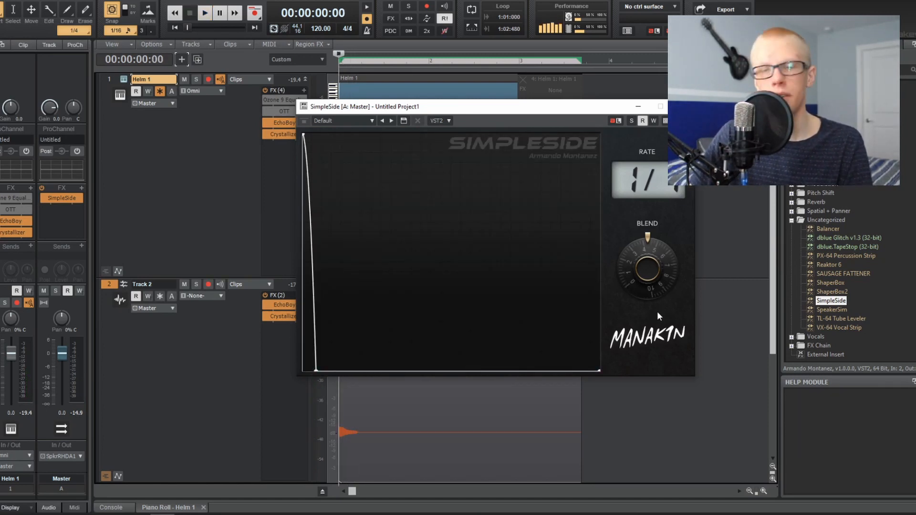
key(space)
drag(664, 273, 666, 249)
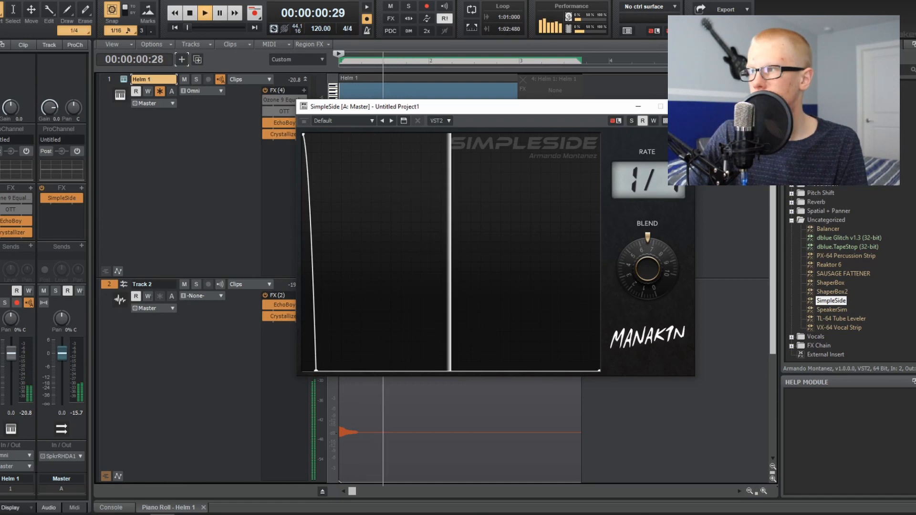
click(683, 106)
Add ValhallaFreqEcho after SimpleSide on the Master bus, leaving its Delay Sync on Free
scroll(868, 200, up, 12)
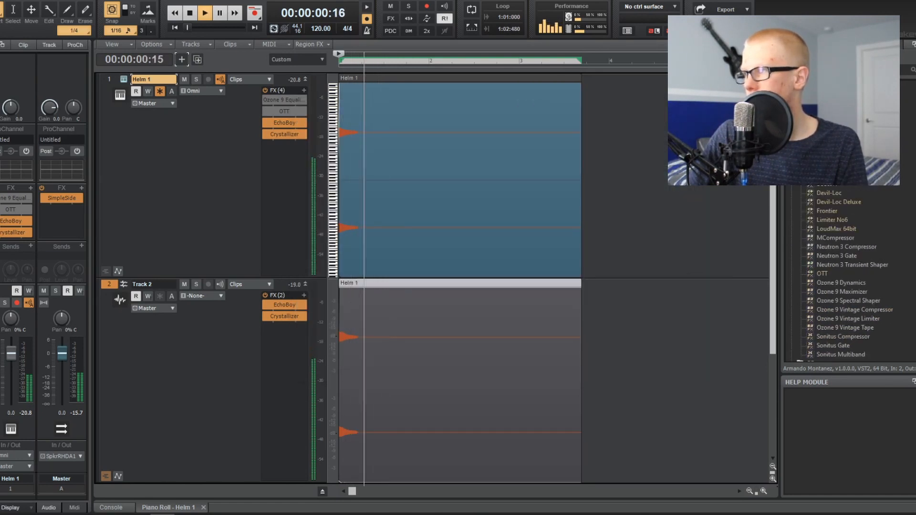
key(space)
drag(835, 143, 76, 233)
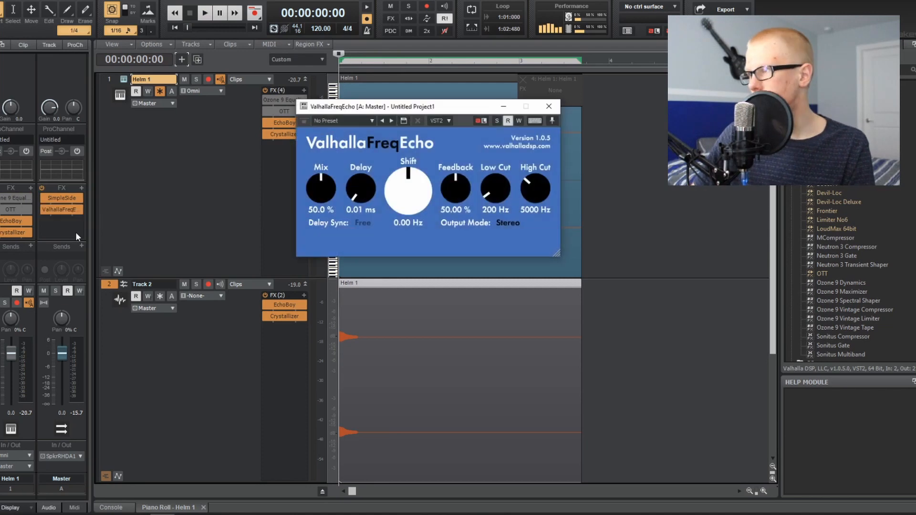
click(367, 223)
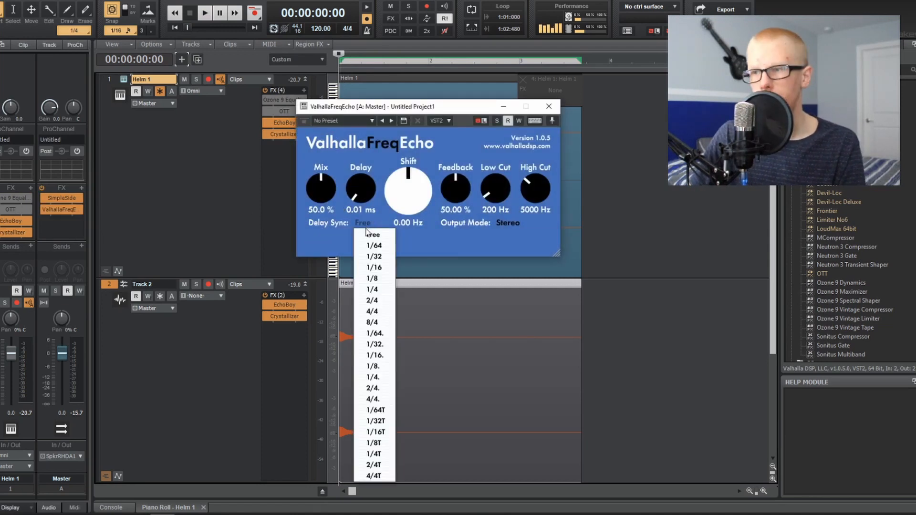
click(347, 223)
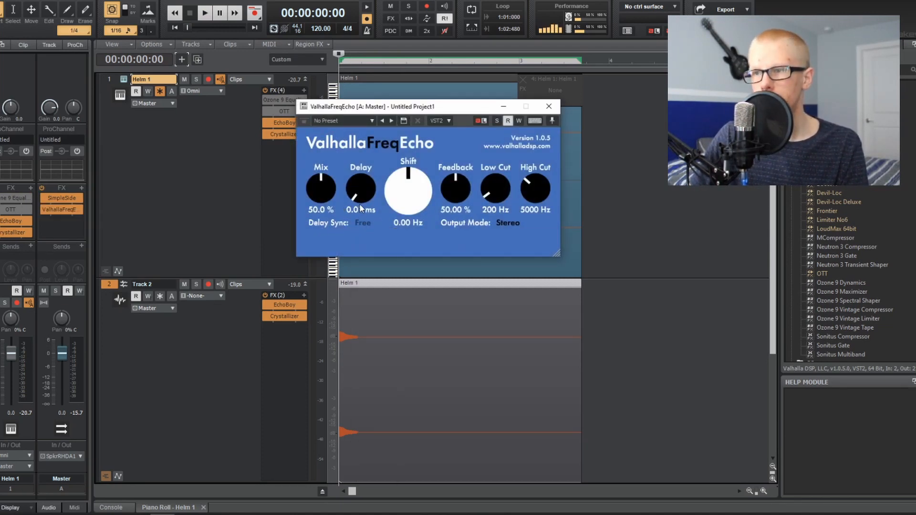
During playback, set ValhallaFreqEcho's Delay to 188.36 ms, Shift to -4.27 Hz and Mix to 20.0 %, and close it
key(space)
drag(361, 185, 382, 132)
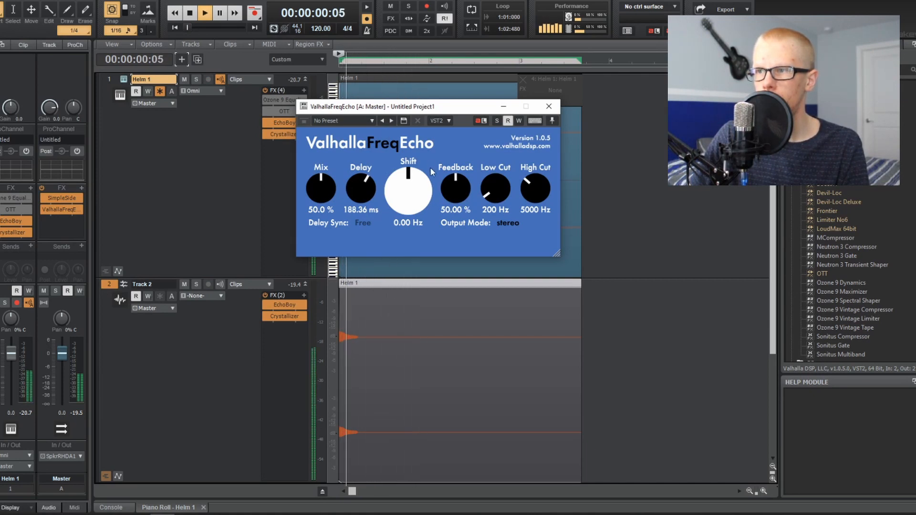
drag(408, 190, 408, 196)
click(549, 106)
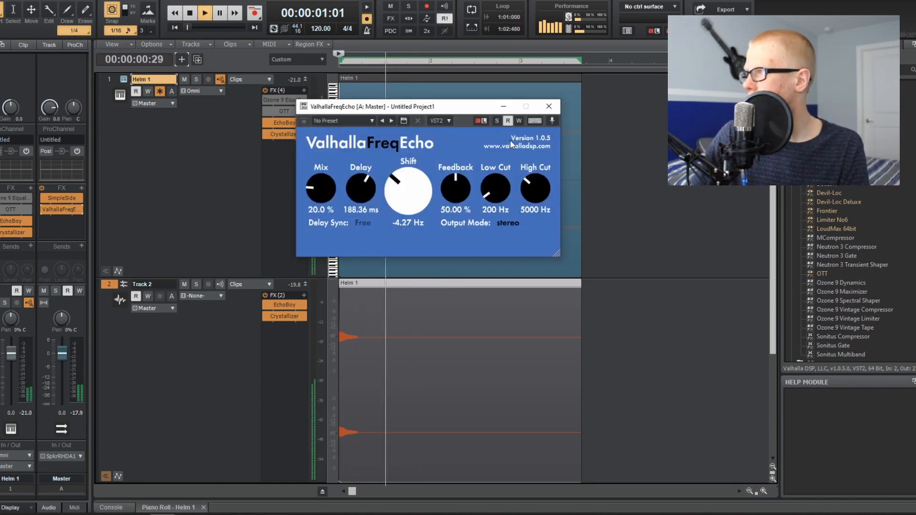
click(548, 106)
key(space)
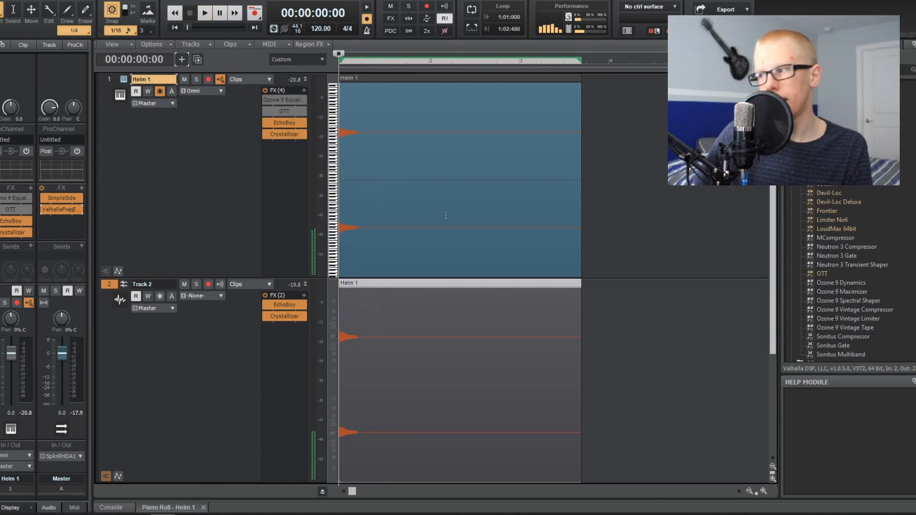
Lower ValhallaFreqEcho's Mix and Feedback slightly and play the result
double_click(60, 209)
drag(321, 189, 320, 197)
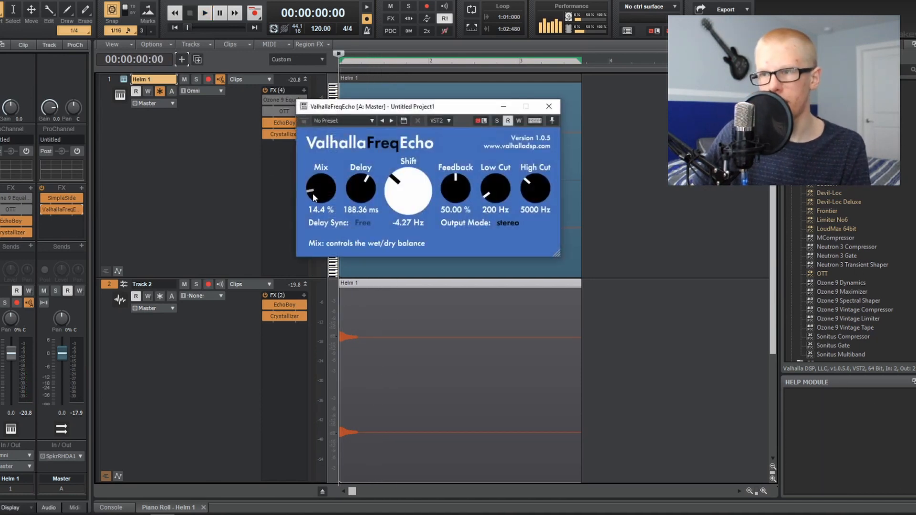
drag(454, 187, 446, 192)
drag(319, 187, 319, 190)
key(space)
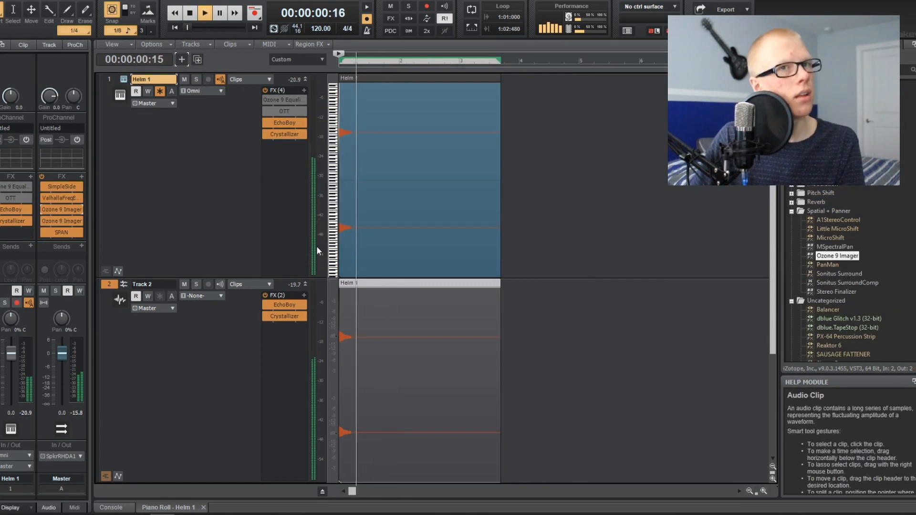
Select Track 2 and raise the Master bus volume to 6.0 dB while auditioning the mix
click(128, 358)
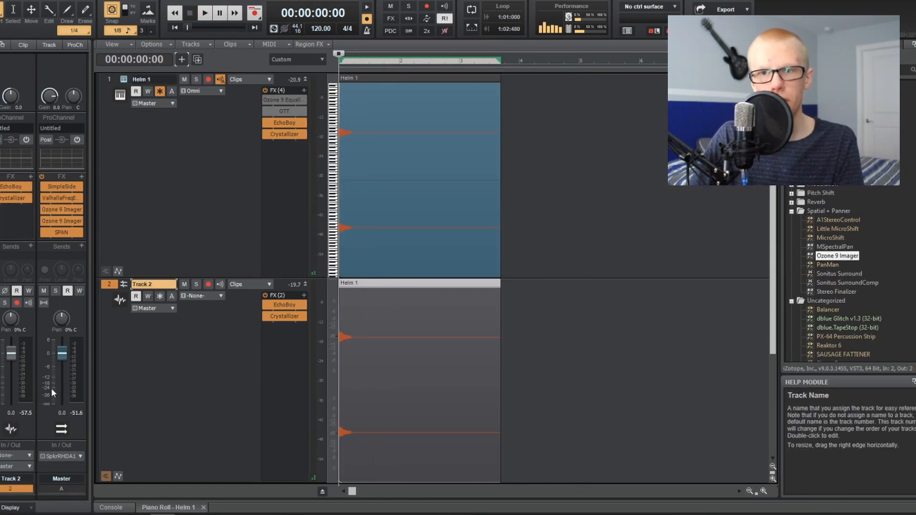
key(space)
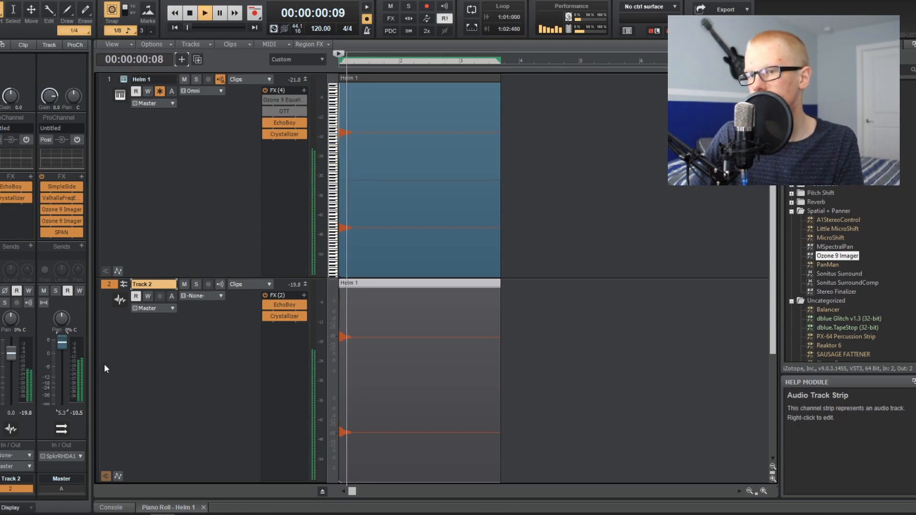
key(space)
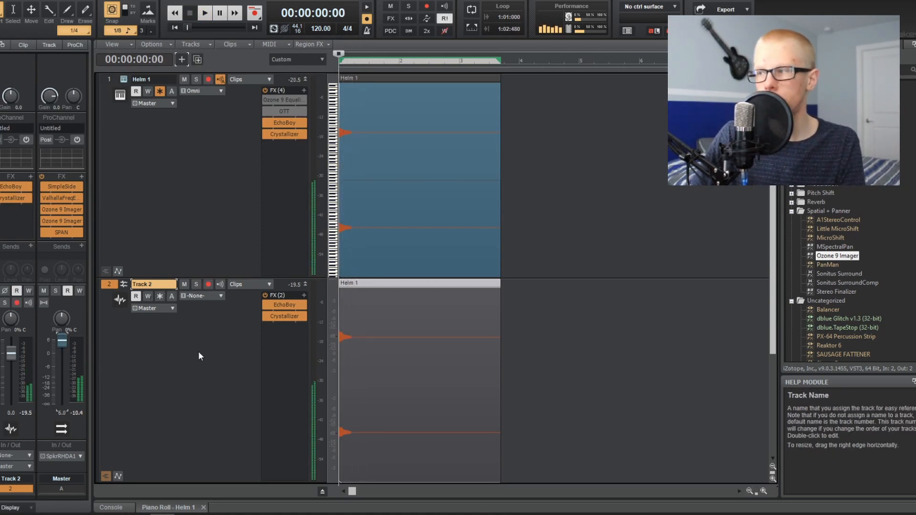
Add Ozone 9 Equalizer at the end of the Master bus effects and change band 2 to a Brickwall highpass filter
scroll(818, 220, up, 5)
scroll(835, 289, down, 3)
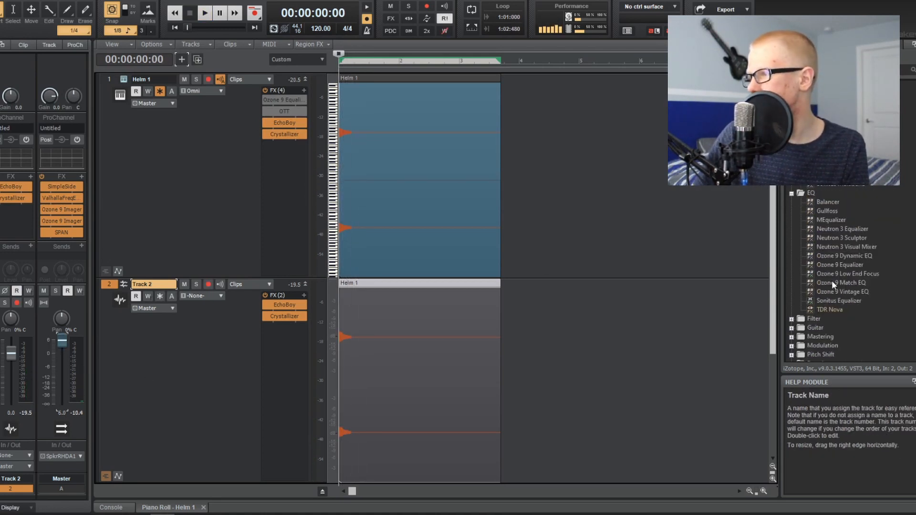
drag(840, 265, 126, 224)
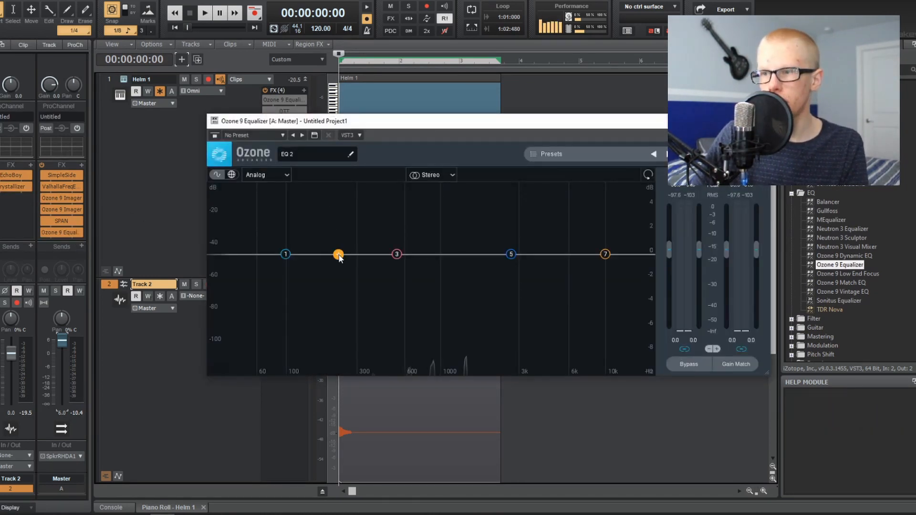
mouse_move(339, 255)
click(364, 205)
mouse_move(353, 279)
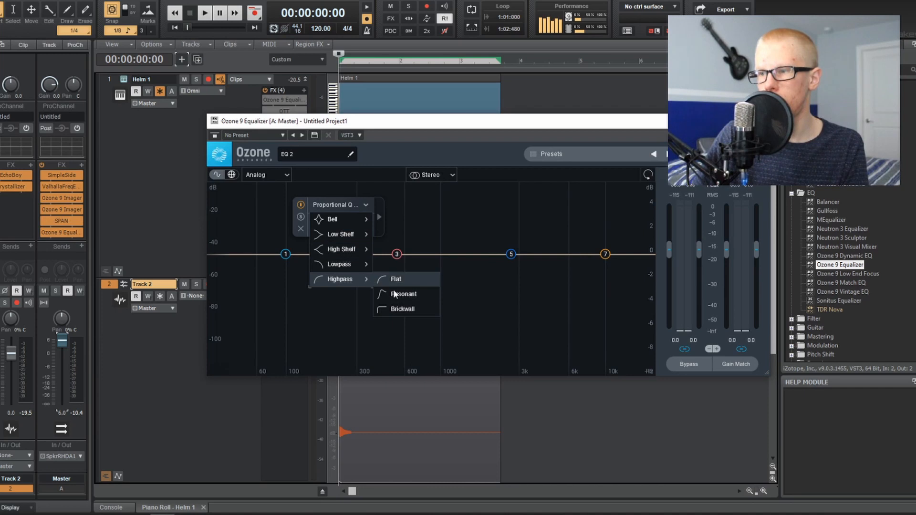
click(404, 305)
During playback, move the band 2 highpass below 60 Hz and set band 1's Baxandall Bass to 181 Hz and -10.0 dB
key(space)
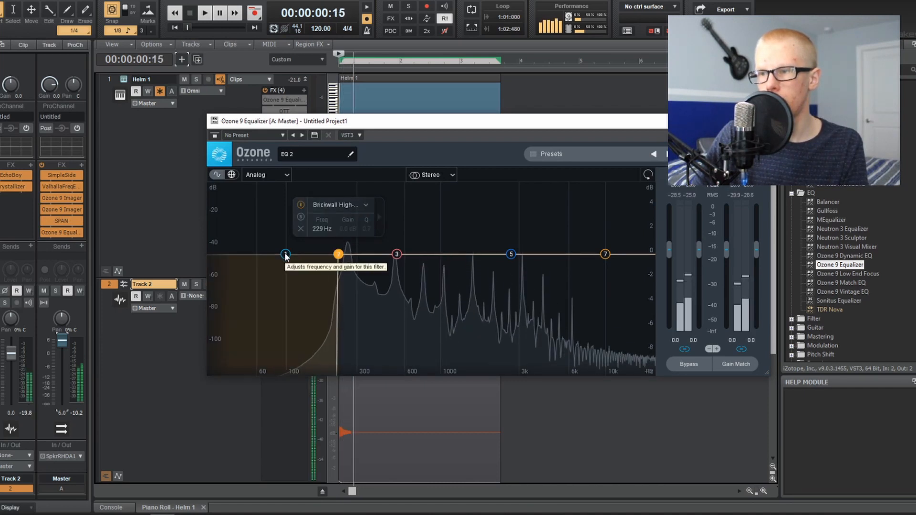
drag(339, 254, 324, 422)
key(space)
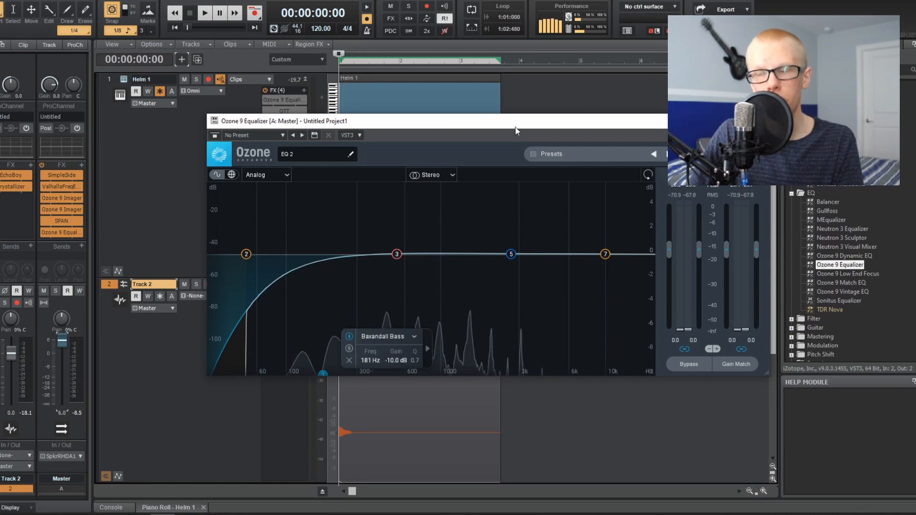
Close the equalizer window, play the mix and shorten the time selection so it ends just past measure 3
click(759, 121)
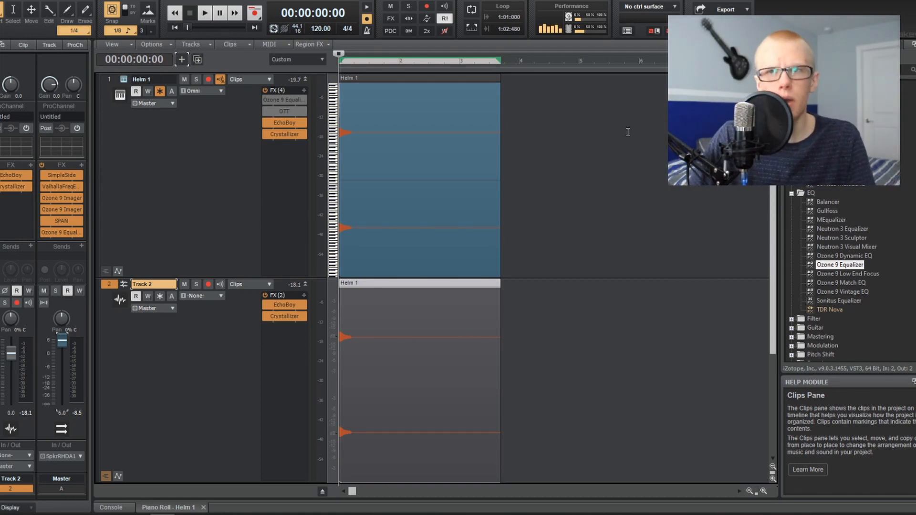
click(593, 225)
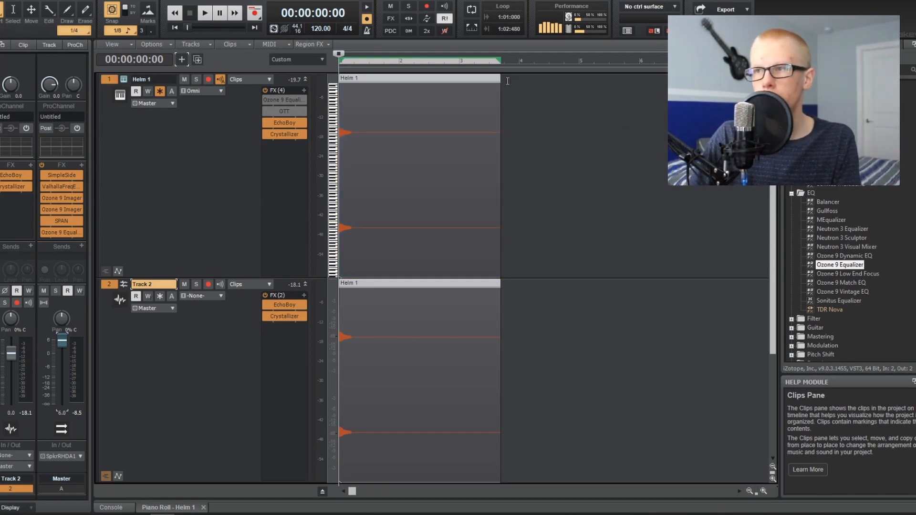
key(space)
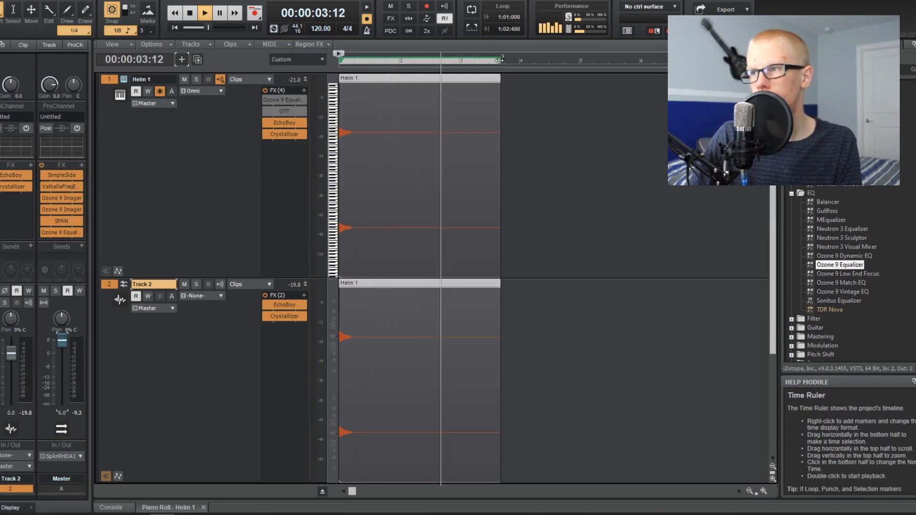
drag(499, 61, 466, 62)
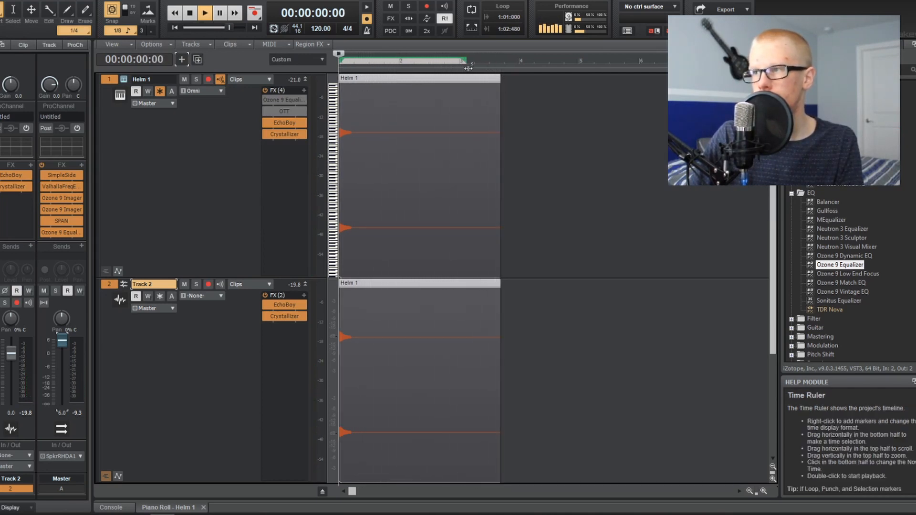
key(space)
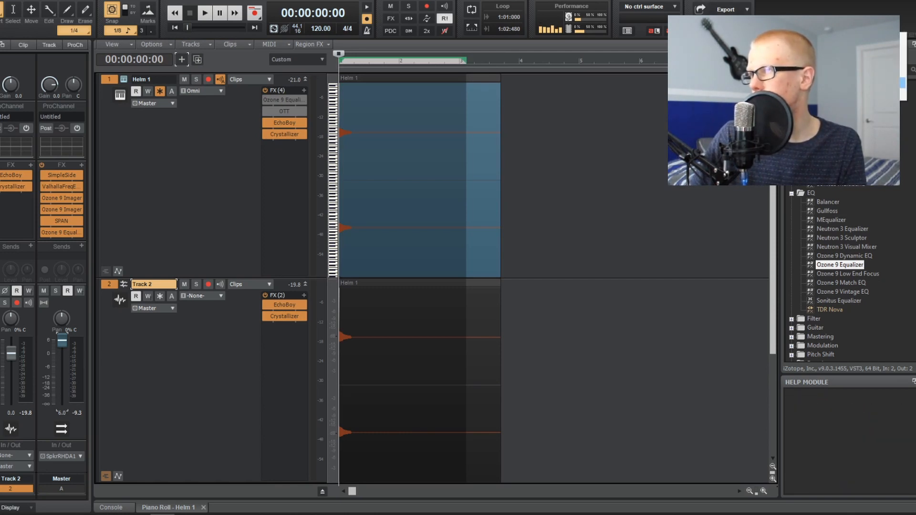
key(ctrl+s)
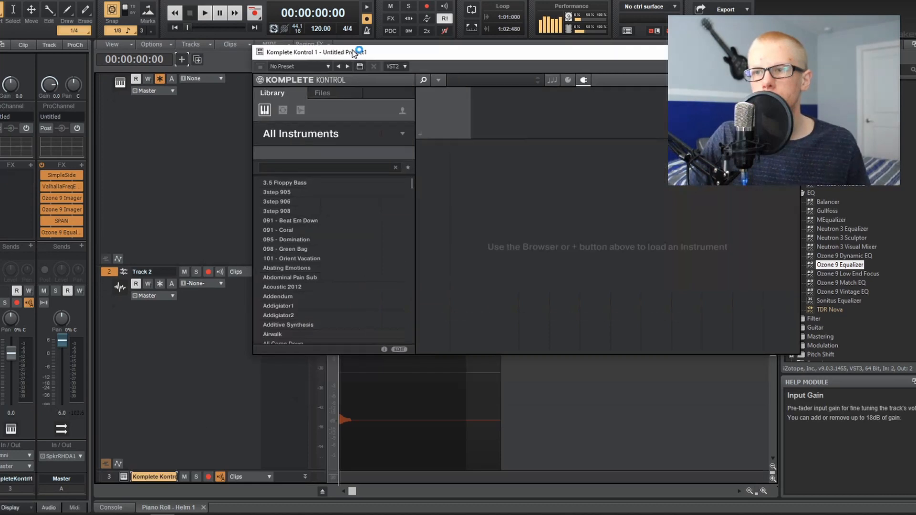
Load Quick Pluck - BG.wav from the Desktop files into Komplete Kontrol's sampler and switch off the Master bus effects
click(329, 92)
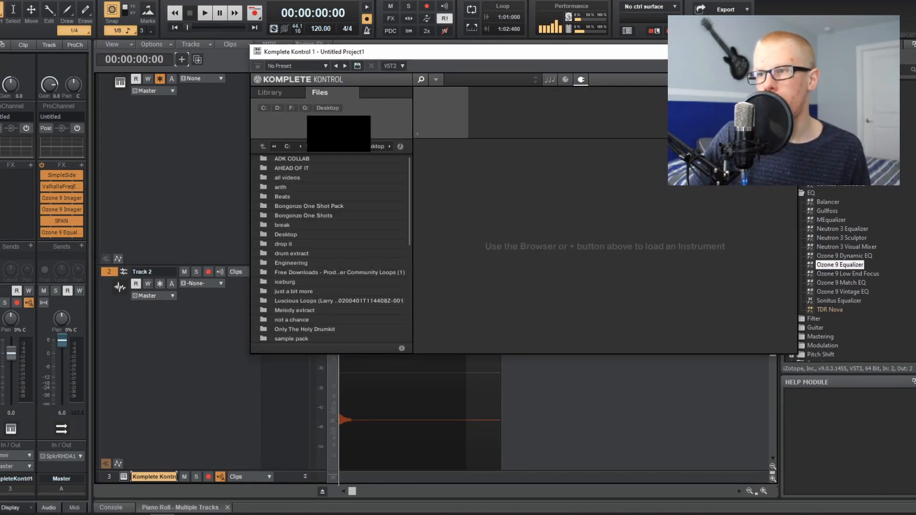
scroll(323, 227, down, 6)
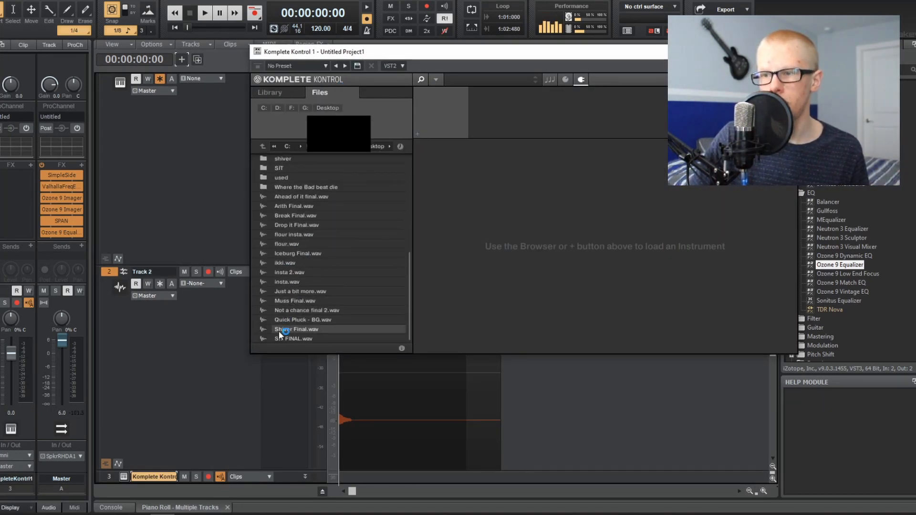
scroll(315, 322, down, 1)
double_click(316, 322)
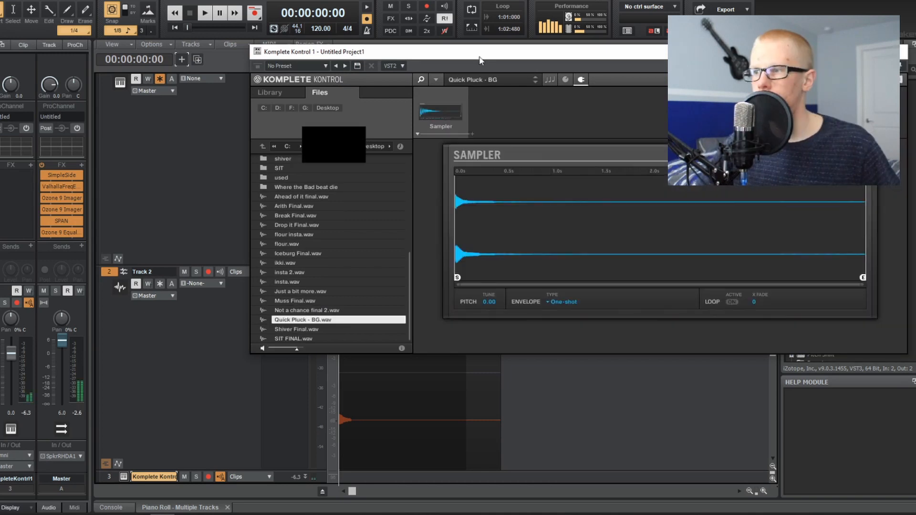
drag(479, 58, 460, 72)
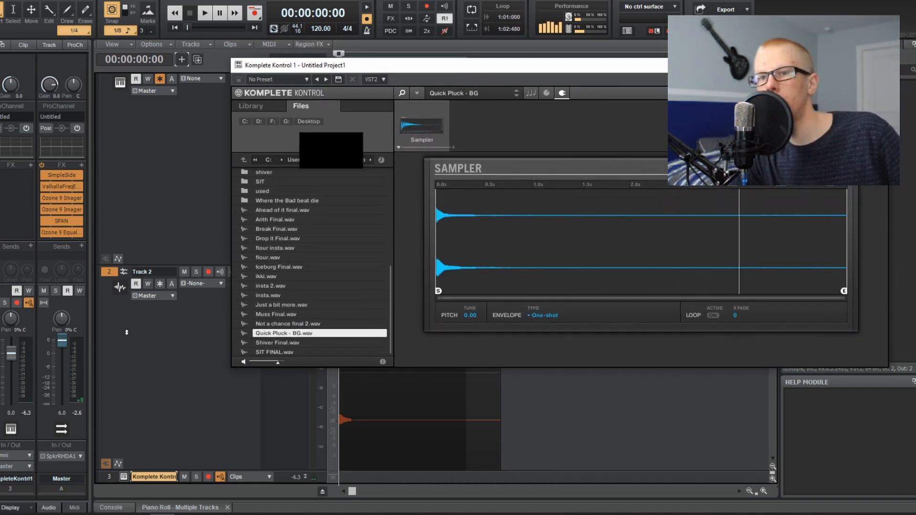
click(41, 166)
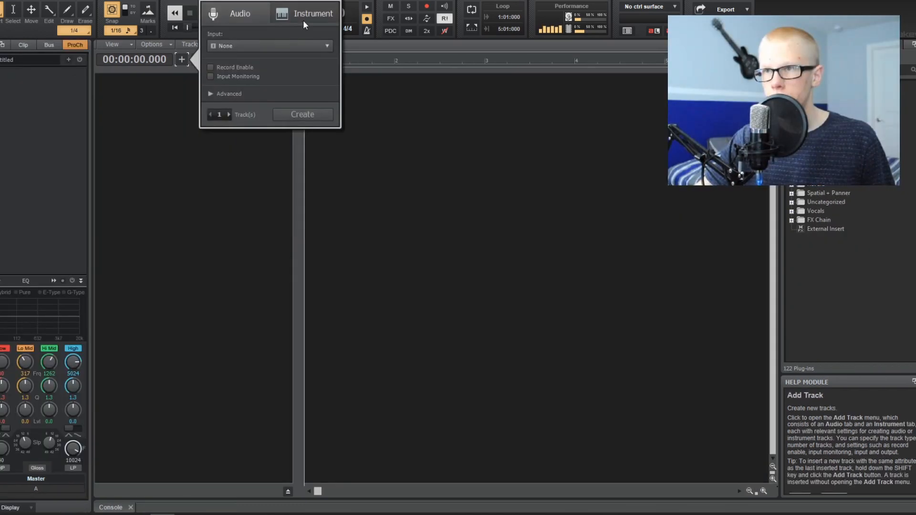
Create a VSCO2 Flute instrument track in the empty project and close the instrument window
click(302, 18)
click(284, 46)
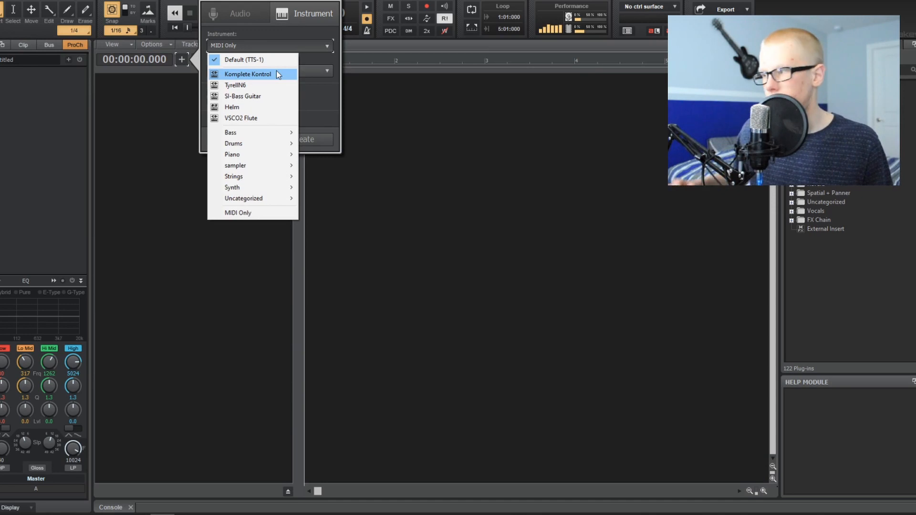
click(264, 117)
click(299, 133)
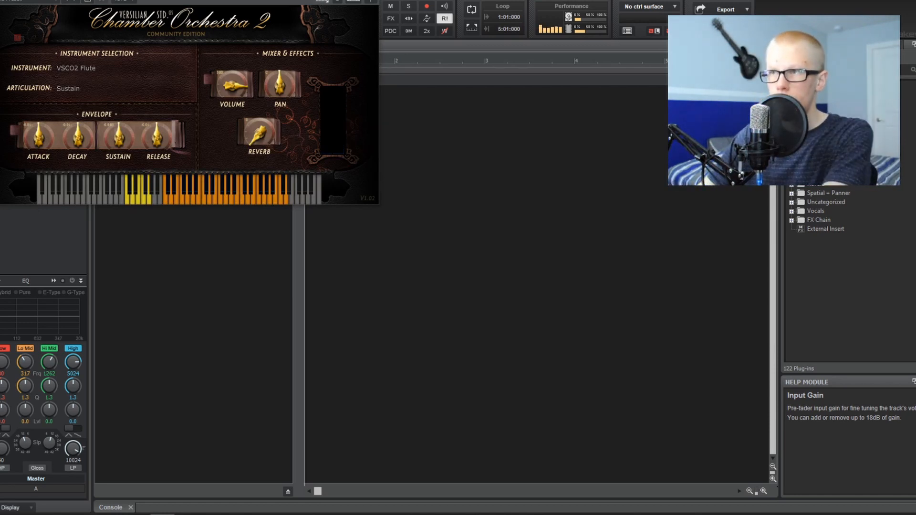
click(372, 0)
Arm the VSCO2 Flute track, record a short two-note part and play it back
click(208, 79)
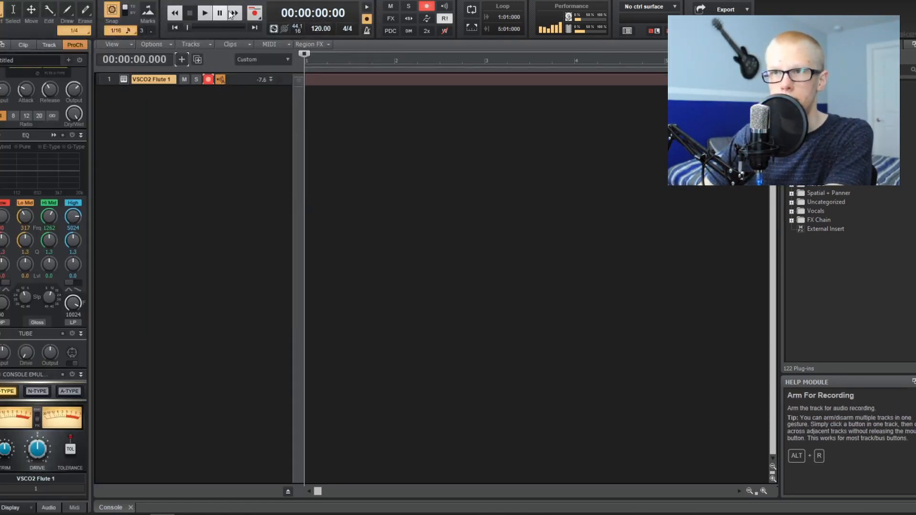
click(257, 13)
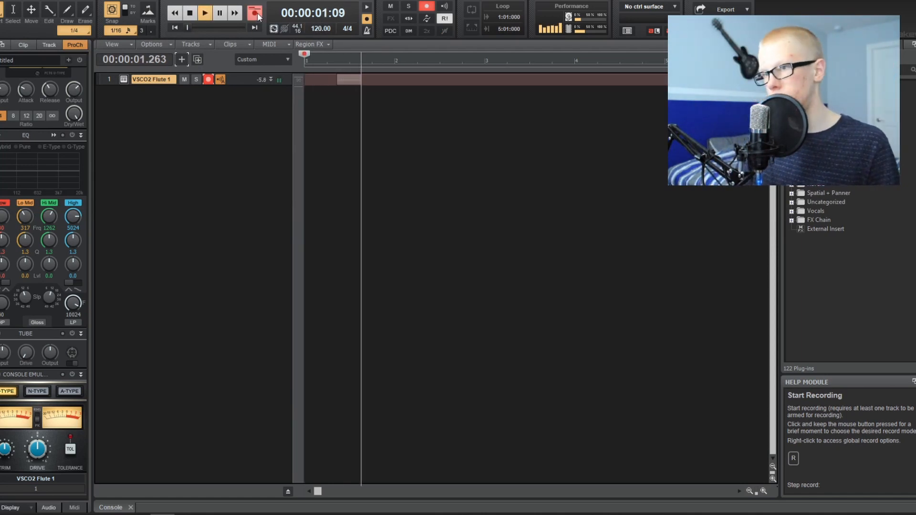
key(space)
key(space)
key(space)
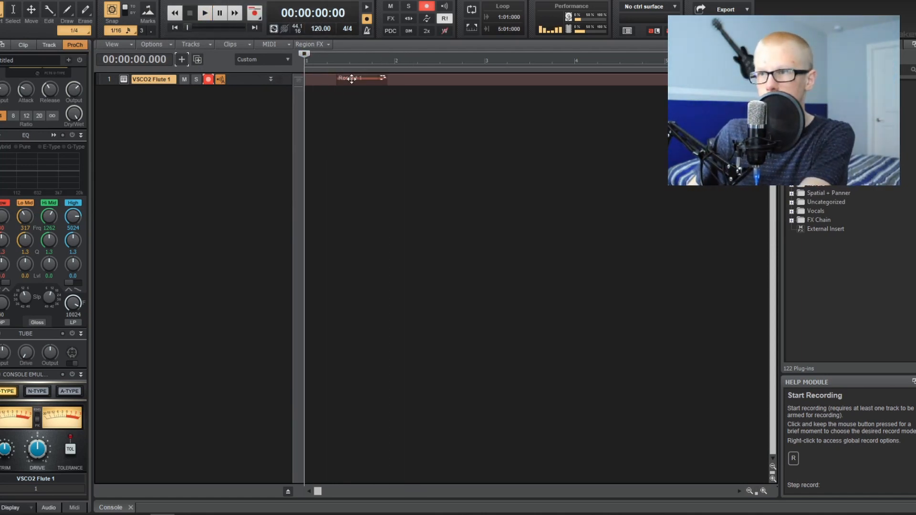
Open the recorded flute clip in the Piano Roll, align its notes with the project start and audition it
click(352, 79)
double_click(352, 79)
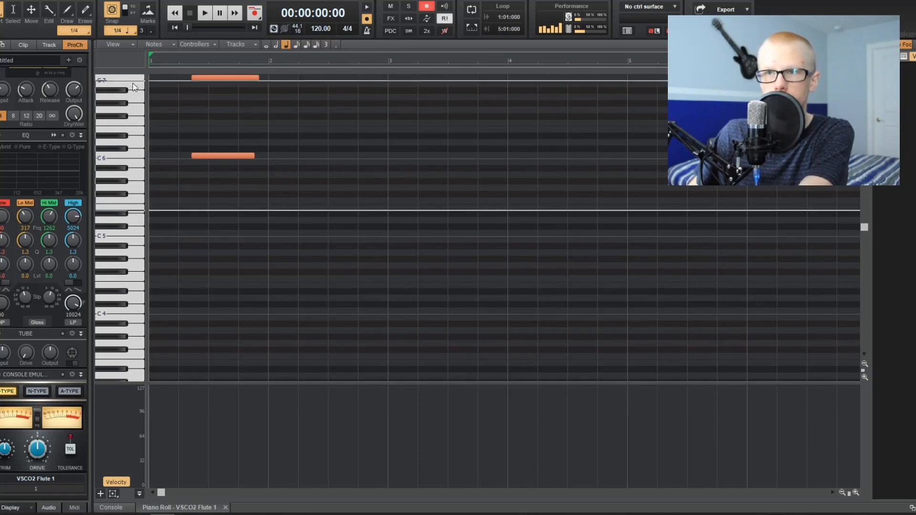
scroll(132, 76, up, 2)
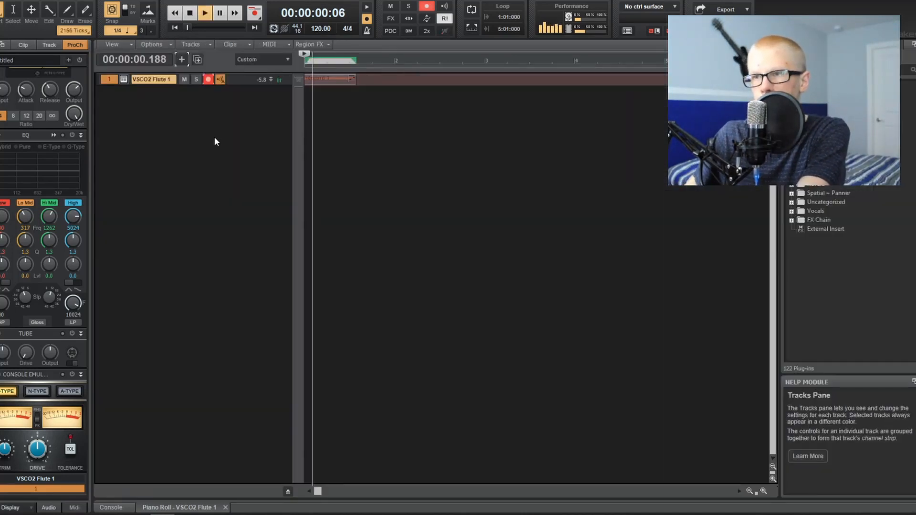
key(space)
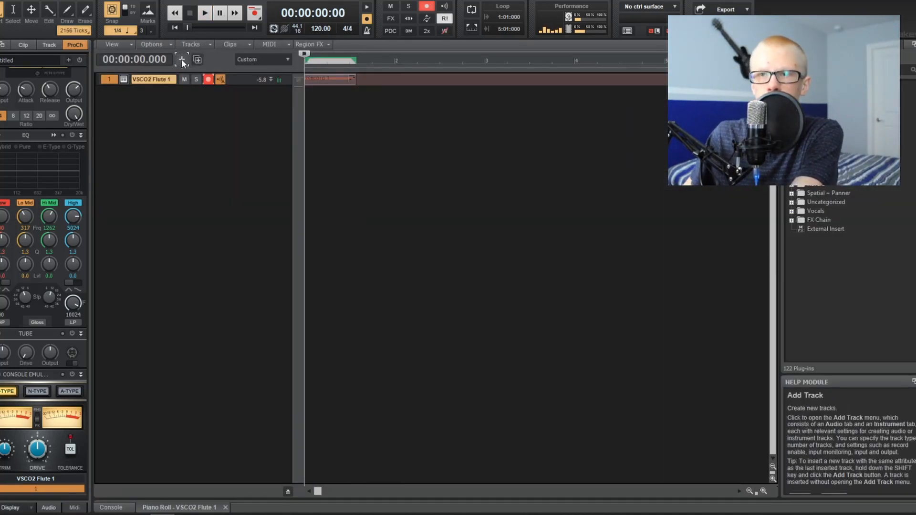
Add a second instrument track using Komplete Kontrol
click(181, 59)
click(286, 33)
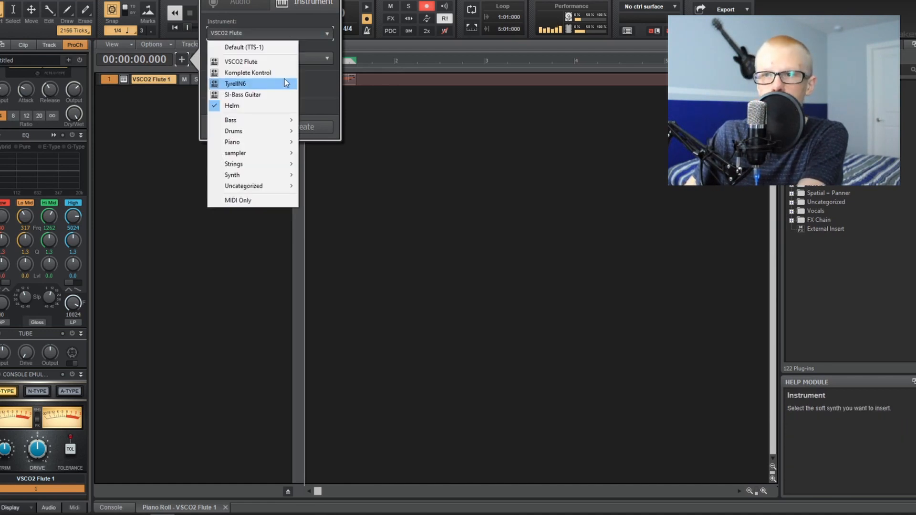
click(285, 84)
click(294, 120)
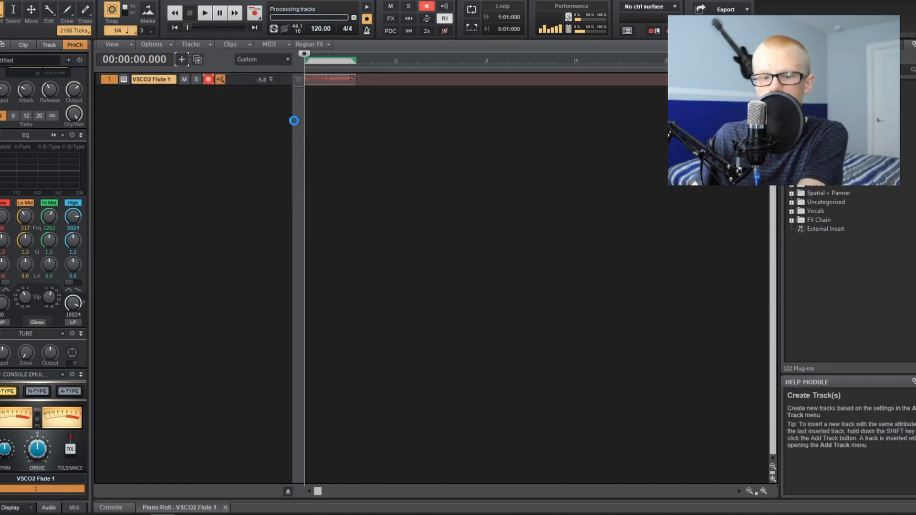
Record a short one-note part on the Komplete Kontrol track and move its clip to the project start
key(space)
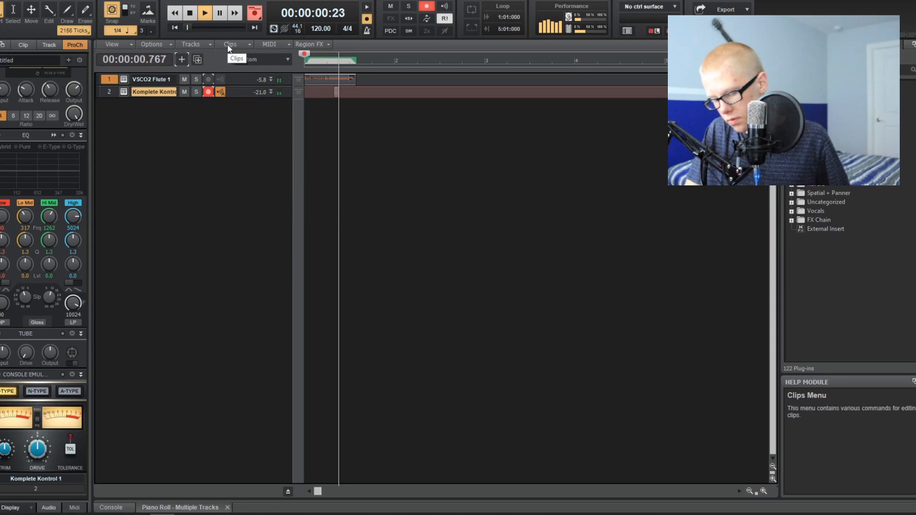
key(space)
drag(346, 90, 317, 88)
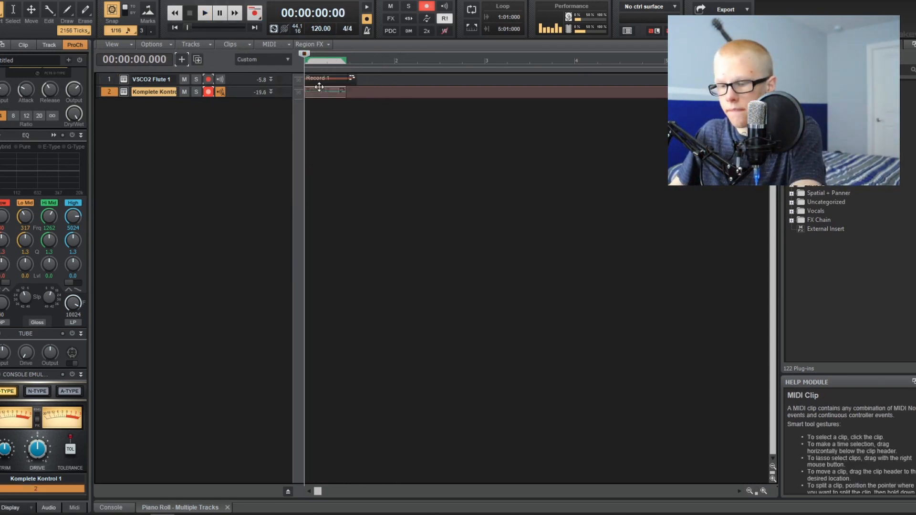
double_click(317, 91)
During playback, lower the flute track's volume to -15.0 dB and add Ozone 9 Equalizer with a Brickwall highpass at 356 Hz
key(space)
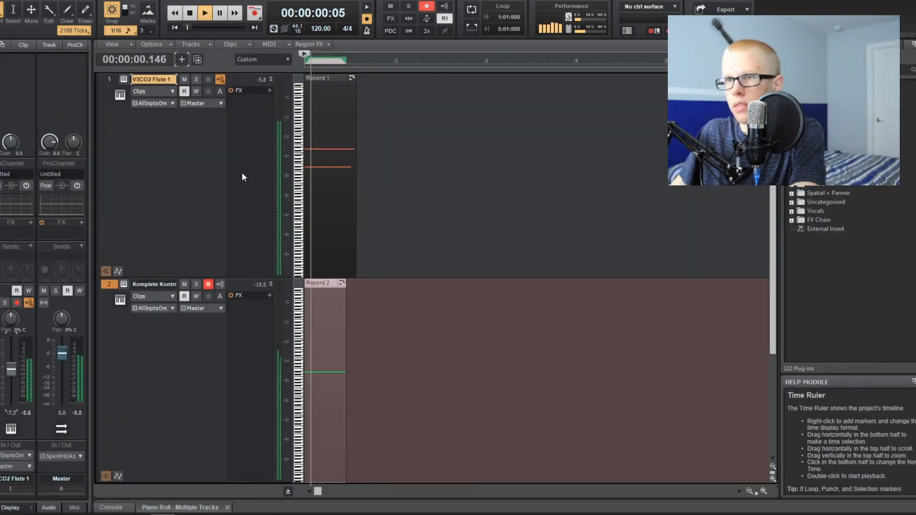
drag(10, 370, 11, 379)
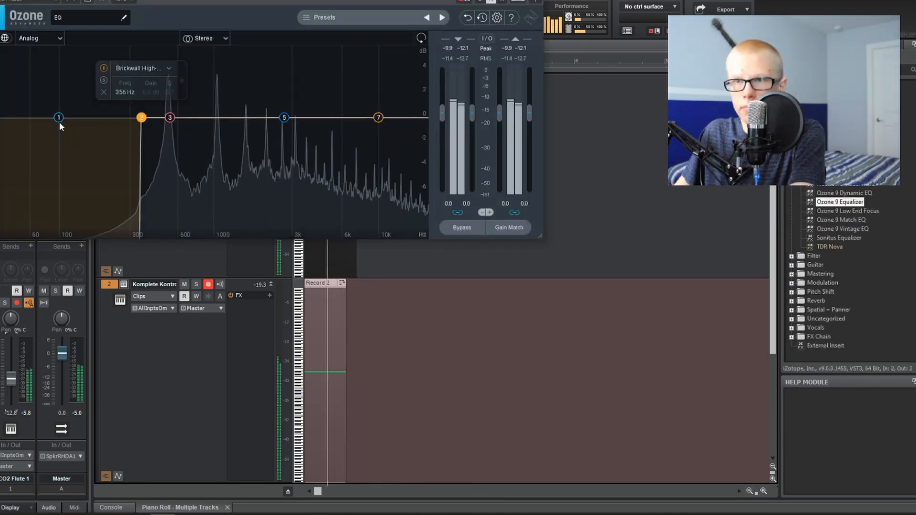
drag(116, 191, 225, 276)
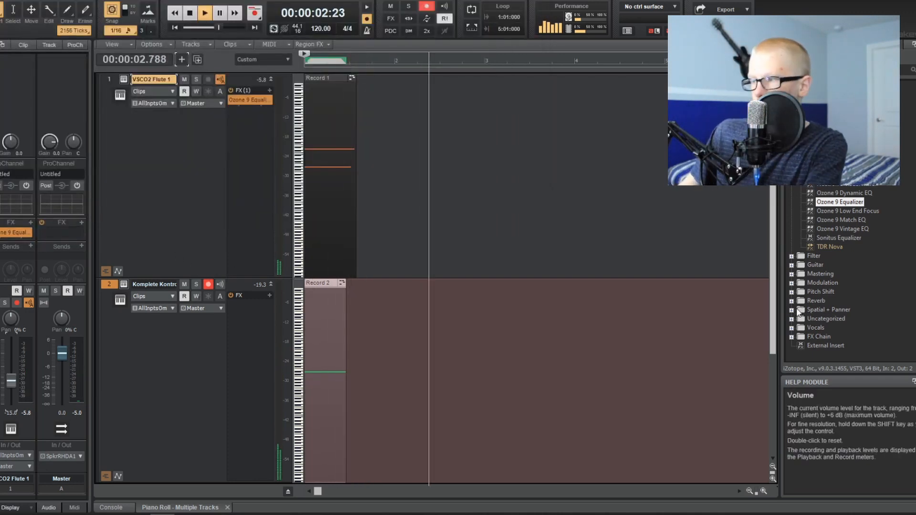
Add PanMan to the flute track, raise its Rate and Smoothing, and reduce the Width during playback
drag(828, 327, 241, 181)
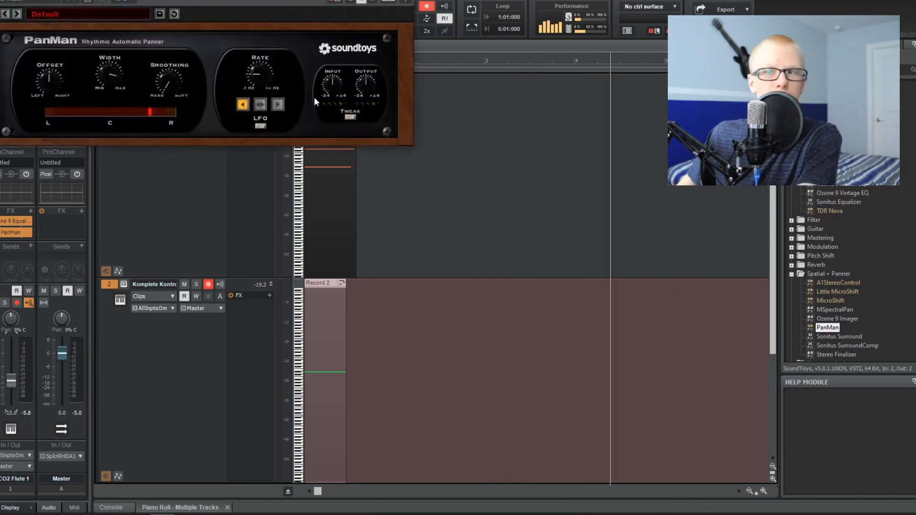
drag(261, 75, 269, 38)
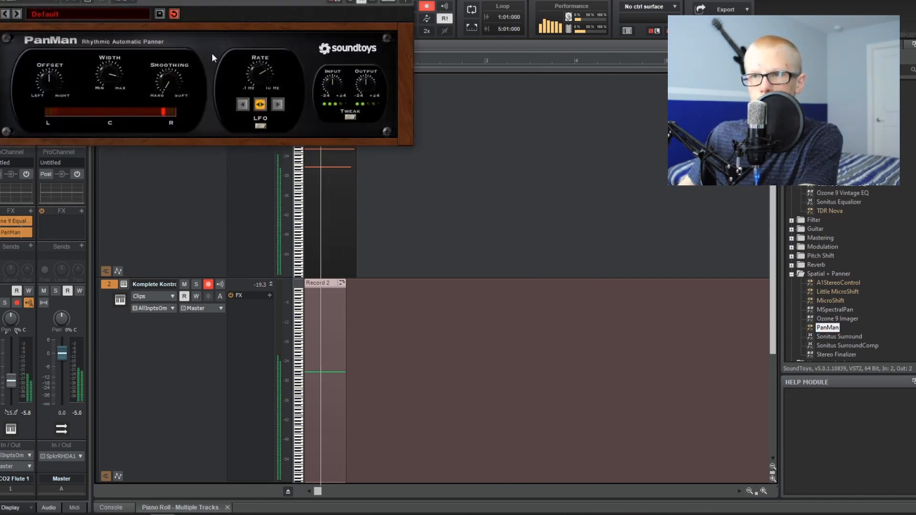
drag(102, 69, 118, 87)
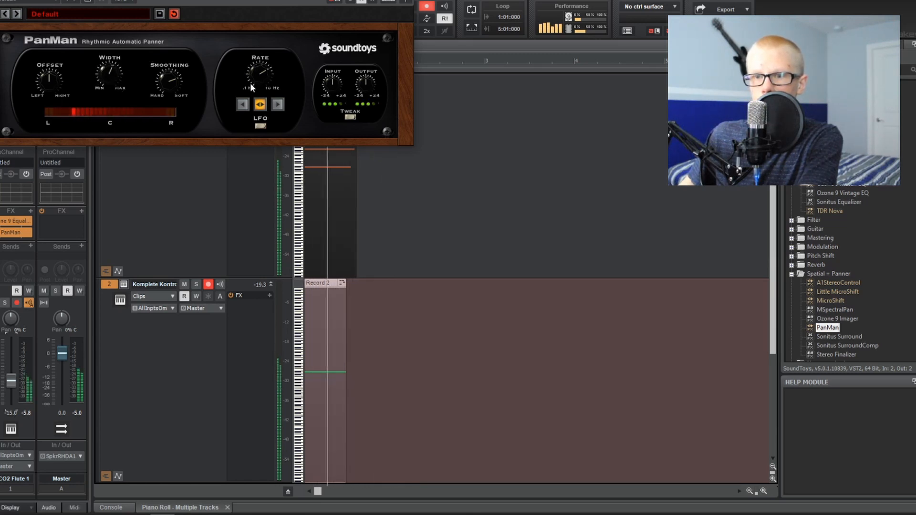
drag(110, 83, 116, 73)
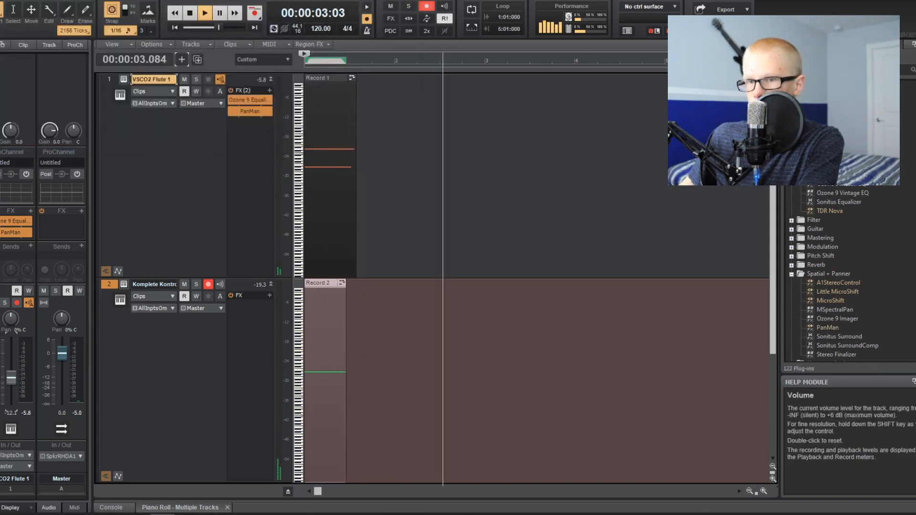
Add Acon Digital Multiply to the Komplete Kontrol track and lower its effect level to -15.6 dB
double_click(806, 248)
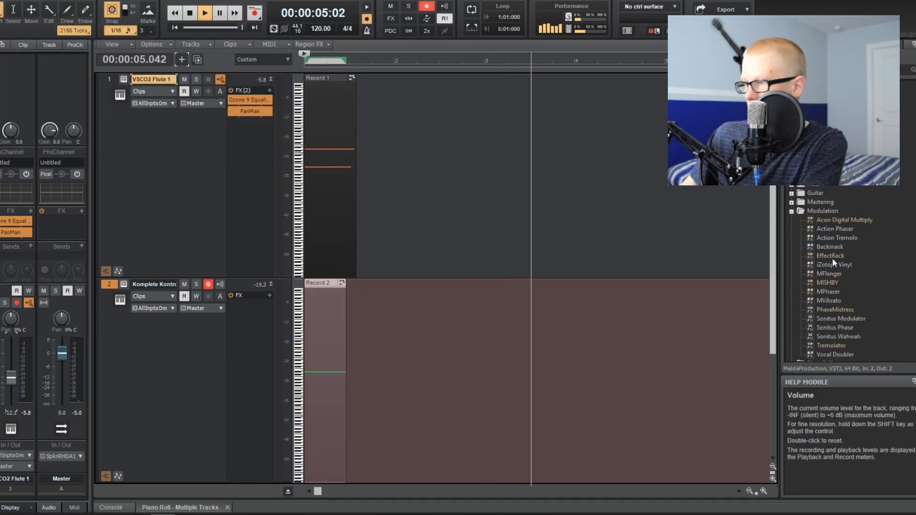
drag(841, 220, 224, 360)
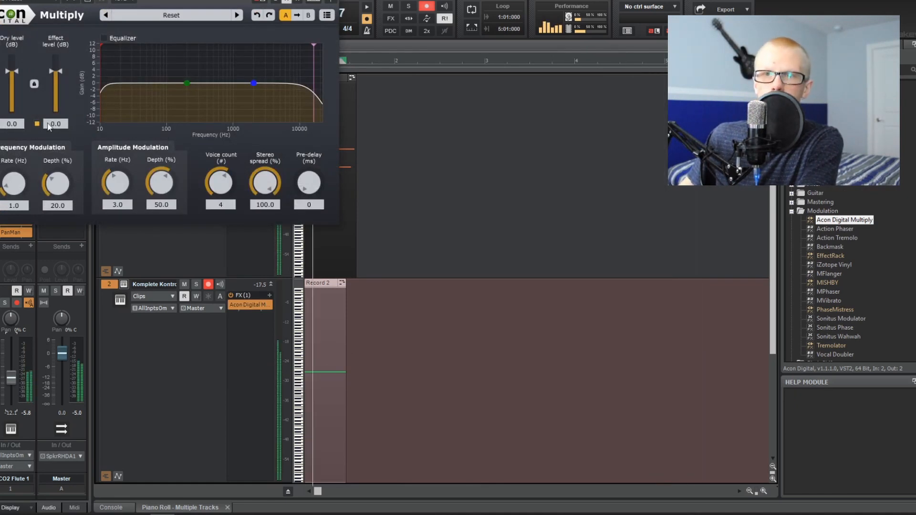
mouse_move(56, 71)
mouse_down()
mouse_move(57, 96)
mouse_move(60, 85)
mouse_up()
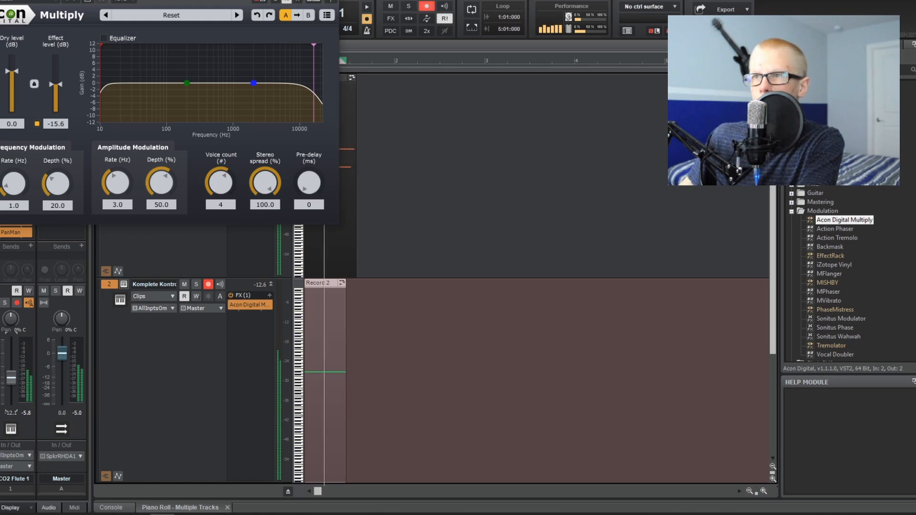
click(334, 0)
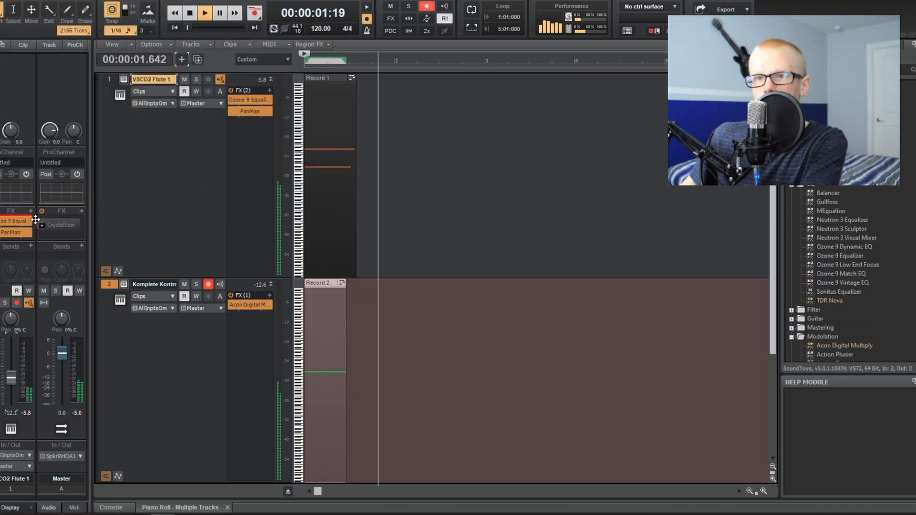
Add Crystallizer to the Master bus, lower its Mix, and restart playback to audition it
drag(36, 219, 48, 224)
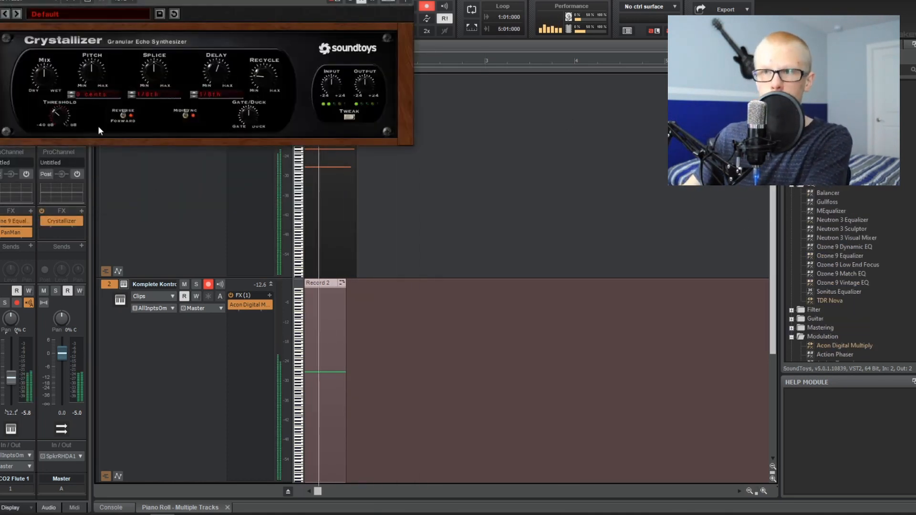
drag(47, 70, 49, 98)
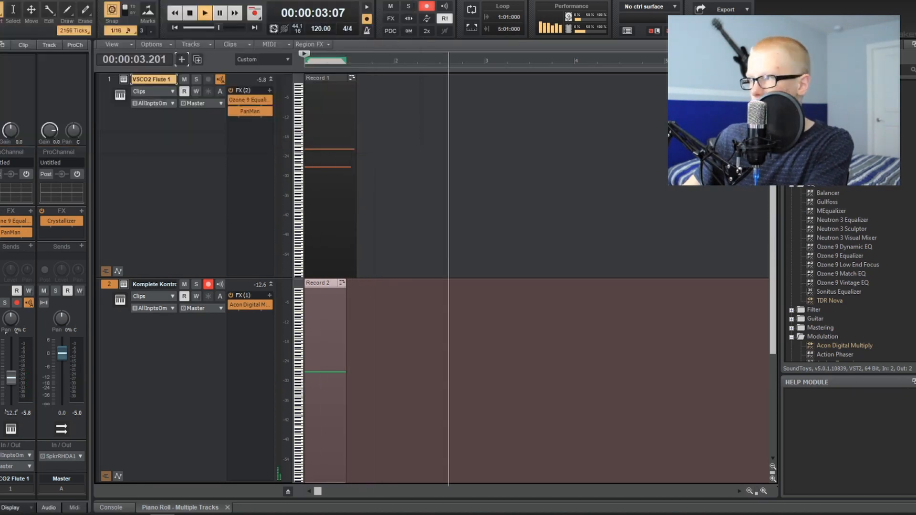
key(space)
key(space)
Add EchoBoy after Crystallizer on the Master bus and raise its Feedback slightly while replaying the sound
drag(827, 167, 53, 231)
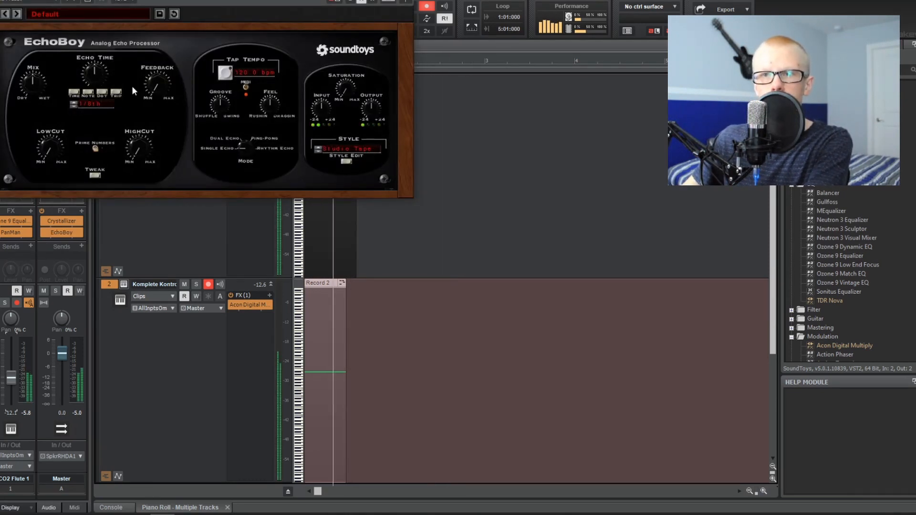
drag(163, 78, 167, 70)
key(space)
key(space)
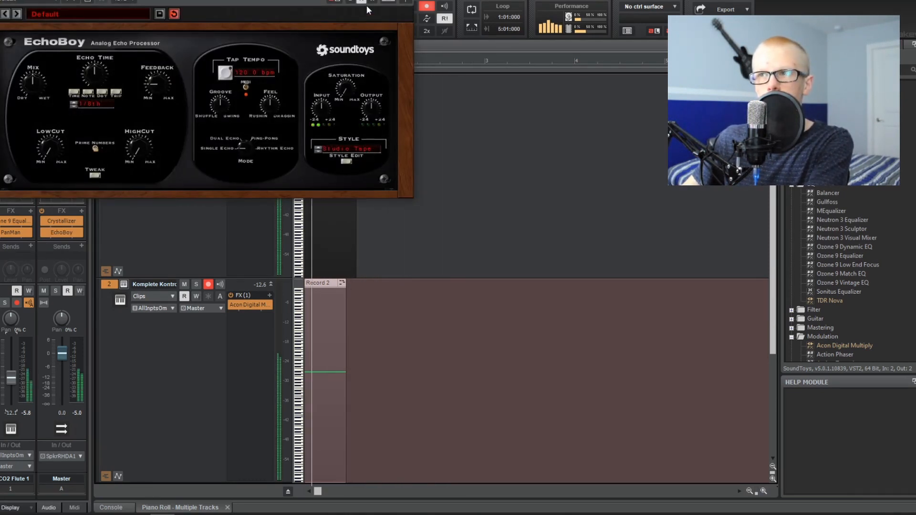
click(406, 1)
key(space)
Insert SimpleSide ahead of Crystallizer on the Master bus and set its Rate to 4/1
scroll(794, 330, down, 10)
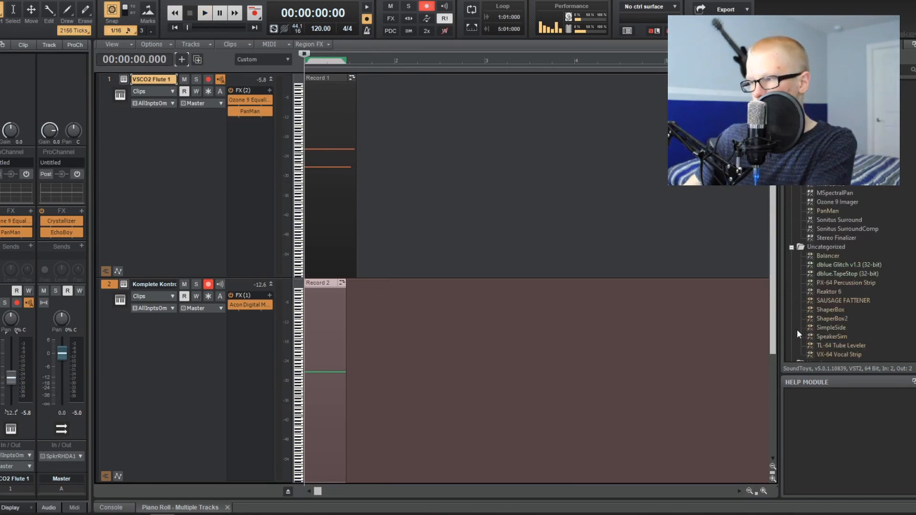
drag(753, 332, 75, 193)
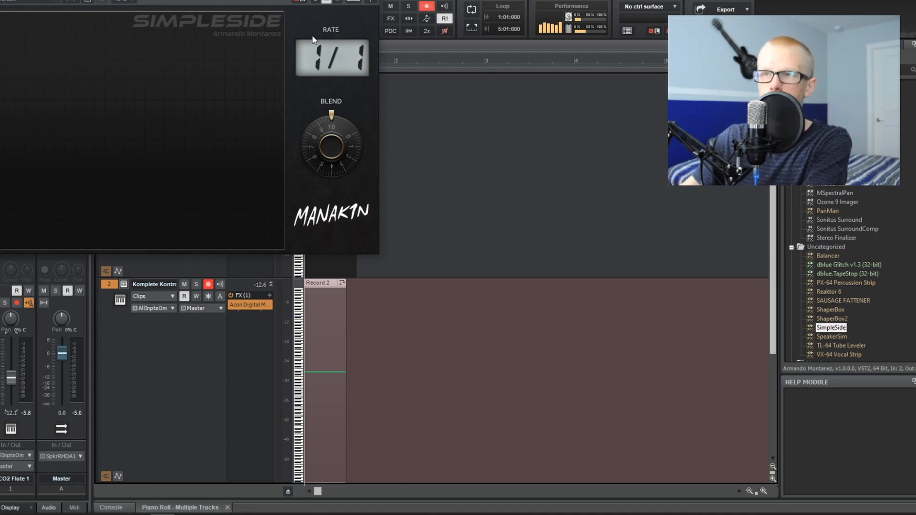
click(339, 55)
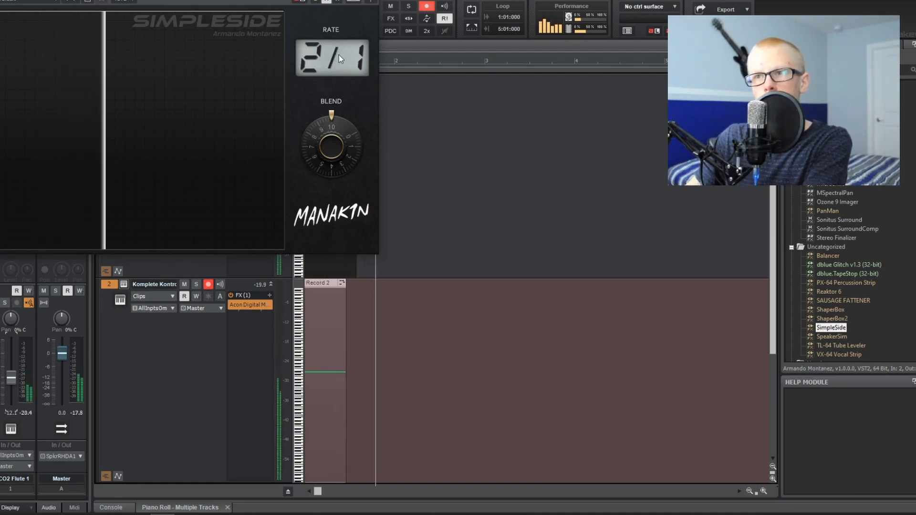
click(339, 57)
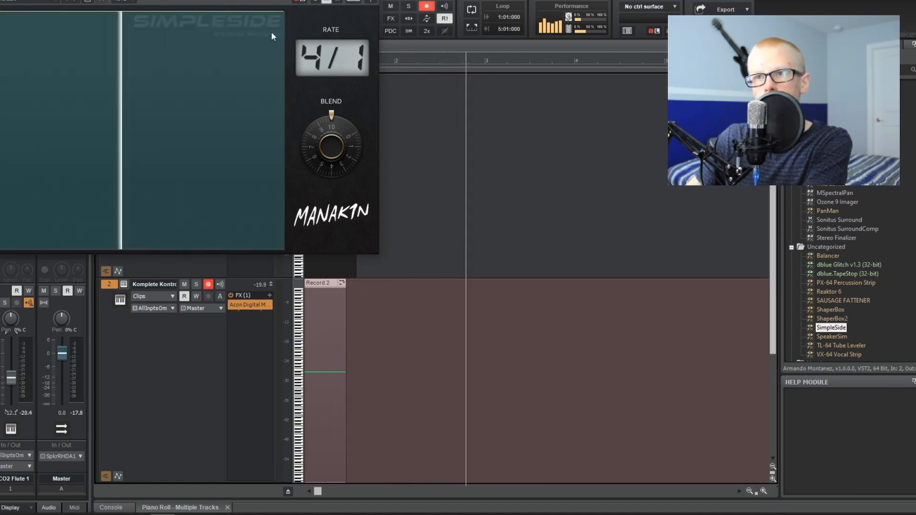
Flatten the SimpleSide volume curve to the floor, keeping a floor point about two thirds along, and play it back
click(198, 12)
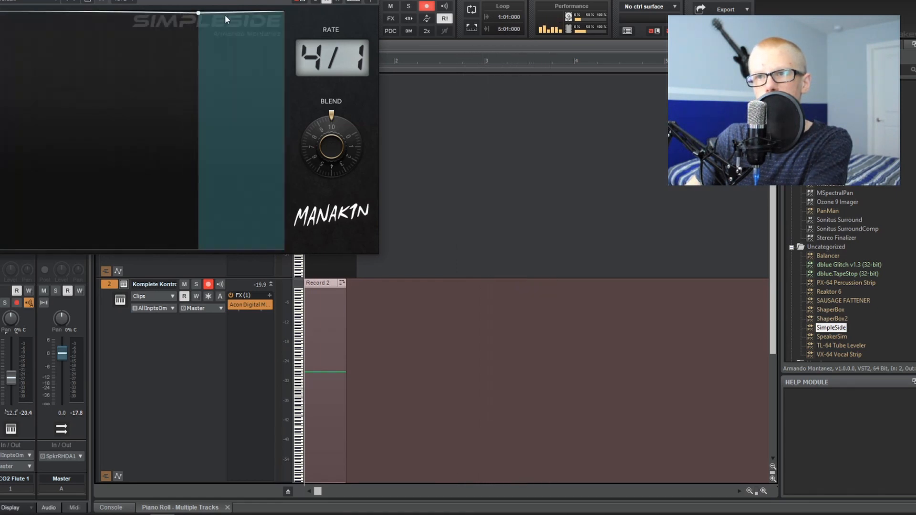
drag(225, 15, 198, 248)
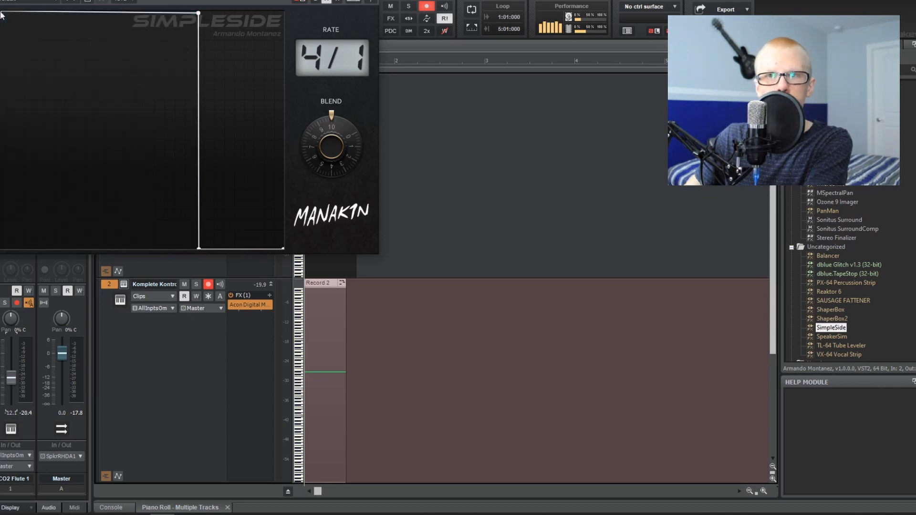
drag(1, 15, 1, 247)
double_click(199, 13)
key(space)
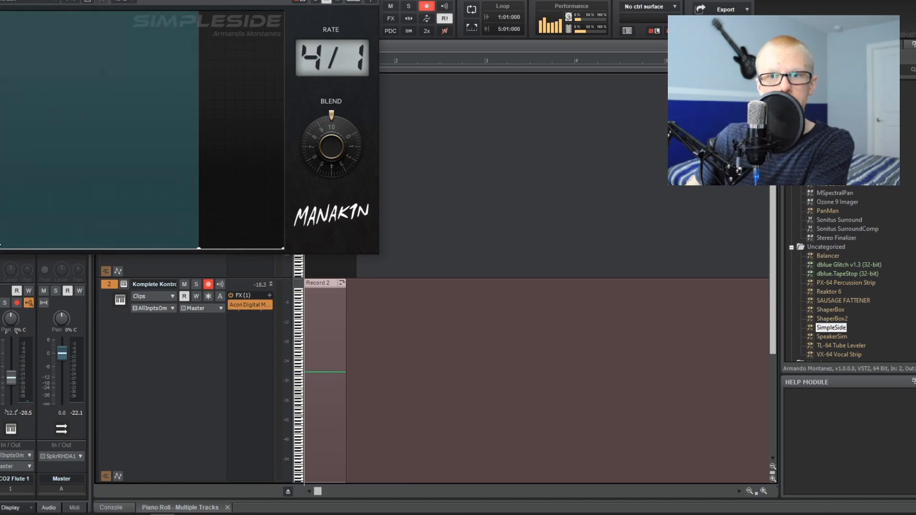
Raise the SimpleSide curve's starting point to about two thirds height and reshape its decay toward the floor point
drag(0, 248, 0, 149)
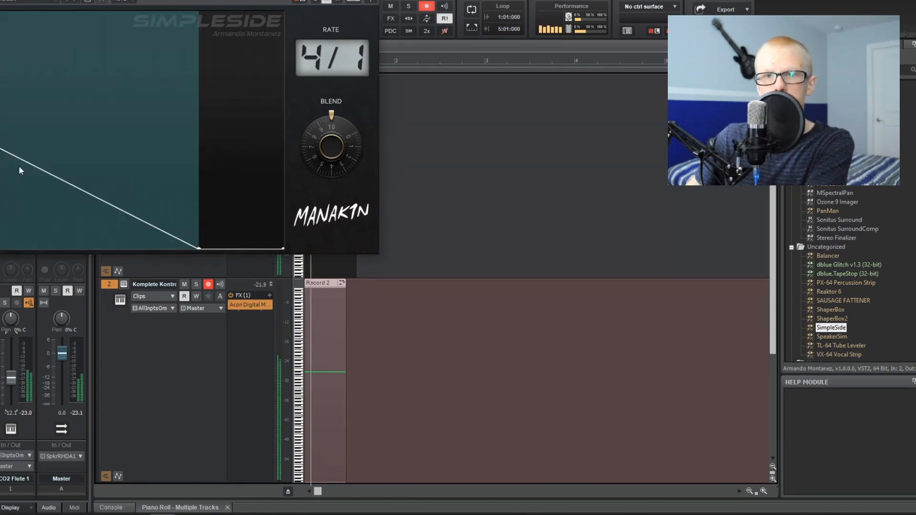
drag(0, 148, 0, 90)
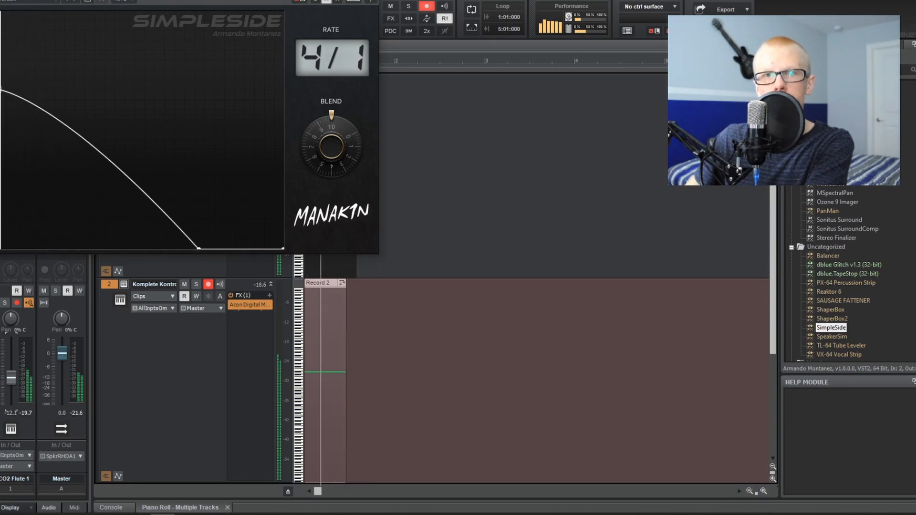
double_click(7, 105)
drag(7, 105, 19, 140)
drag(66, 167, 67, 191)
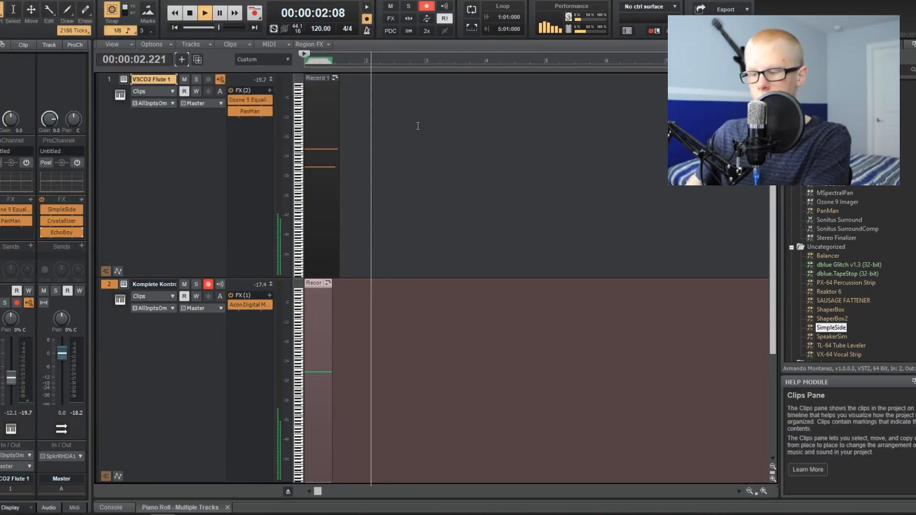
Select the time range from the project start to about two thirds through bar 2 and audition the sound
key(w)
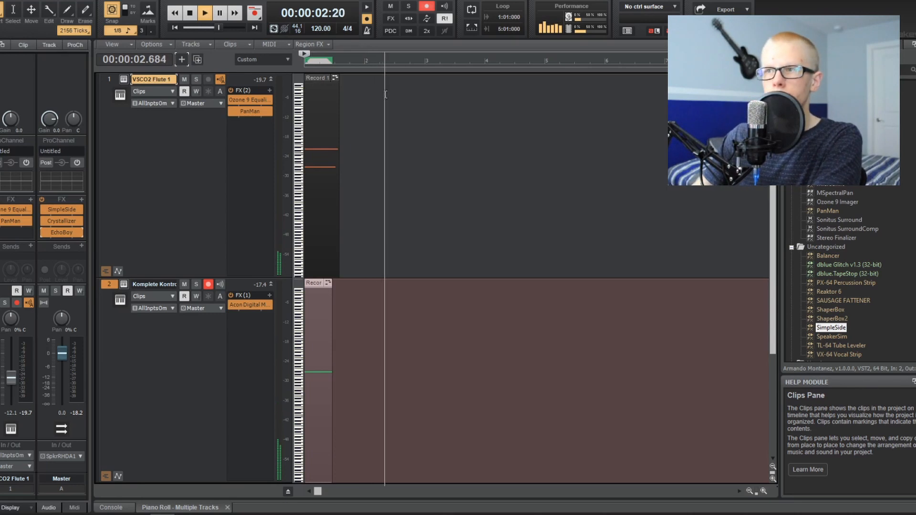
key(space)
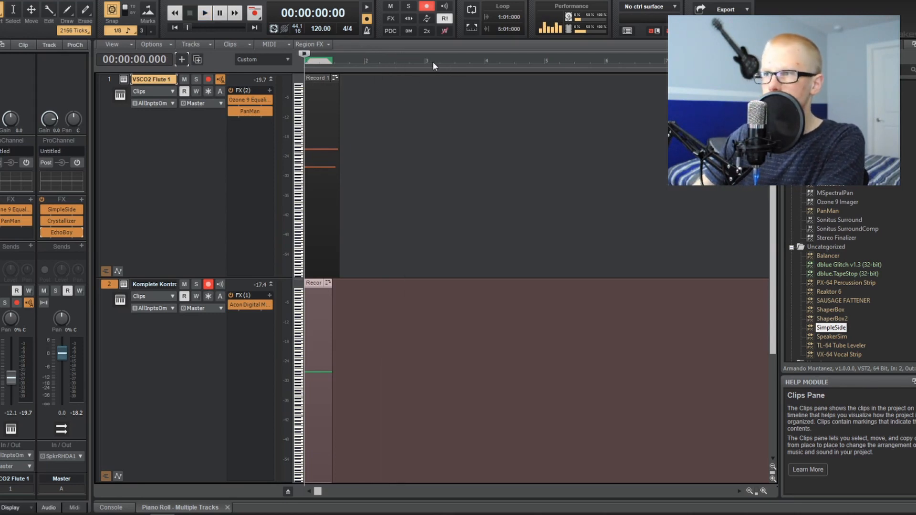
drag(409, 60, 306, 61)
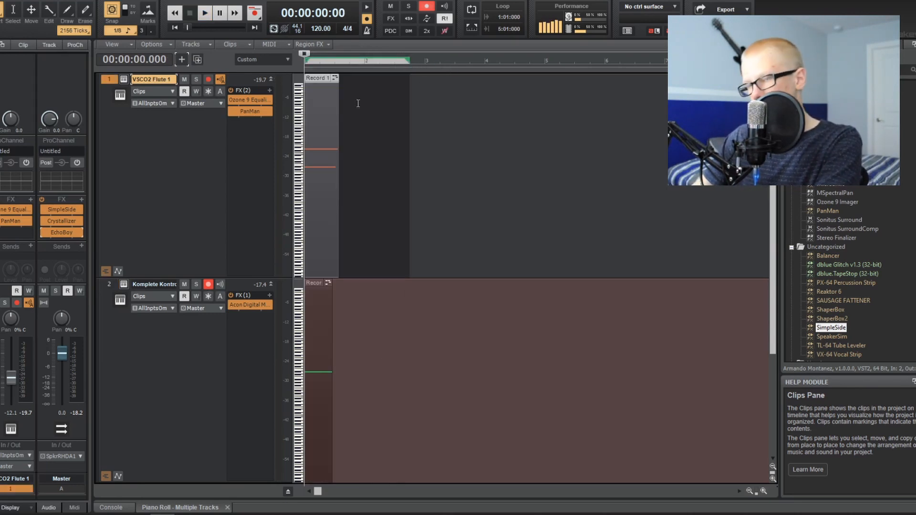
scroll(426, 119, down, 1)
key(space)
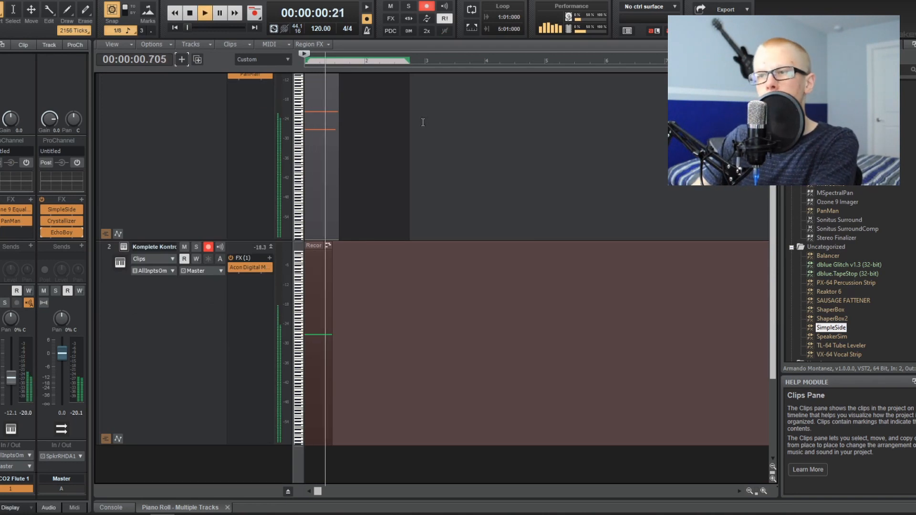
key(space)
Export the selected range to the Desktop as a wave file named Flute - BG
click(782, 83)
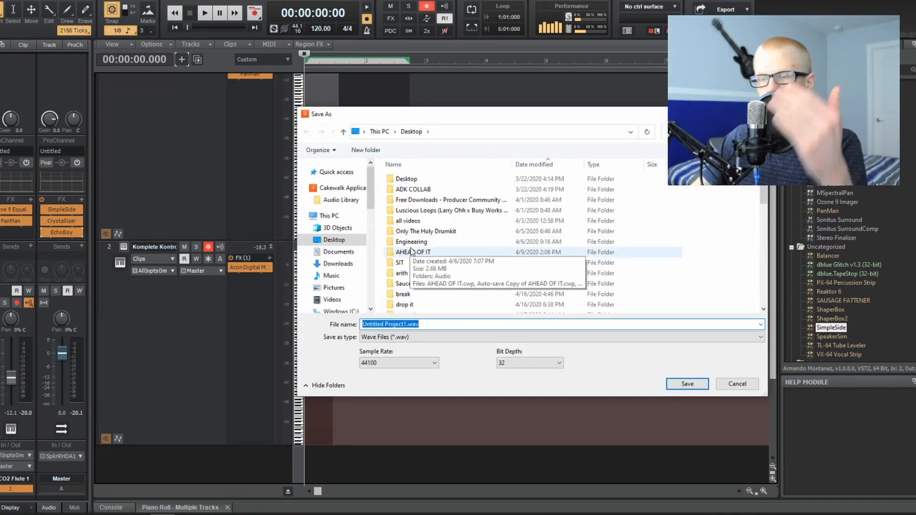
text(Flute - Bg)
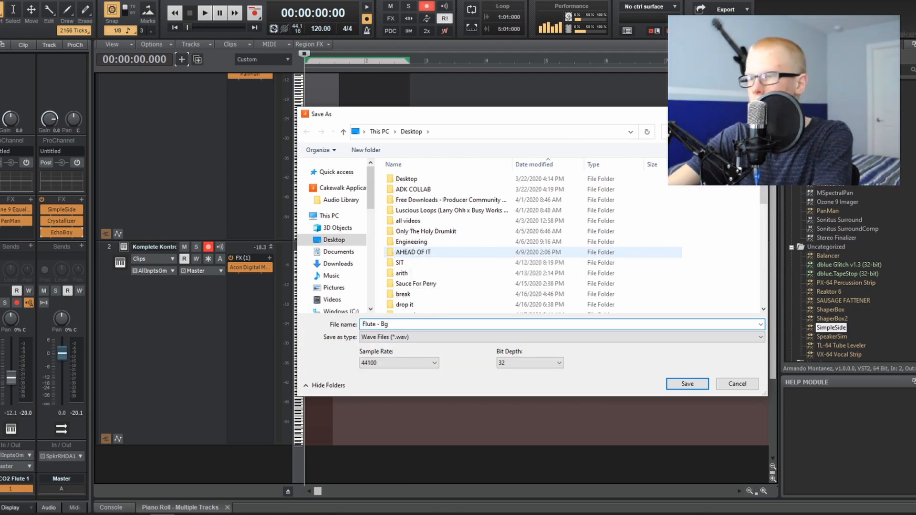
key(Return)
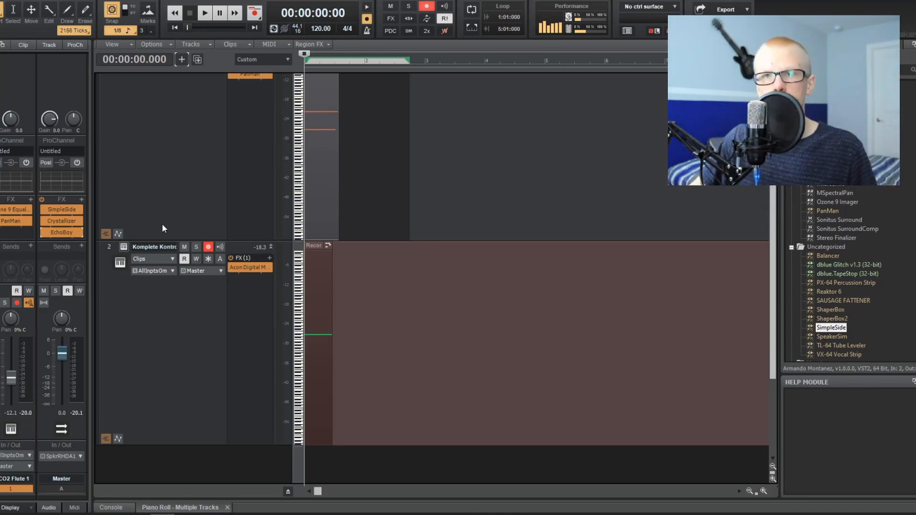
Add another Komplete Kontrol instrument track with Flute - BG.wav in its Sampler and set the envelope type to ADSR
scroll(192, 355, down, 3)
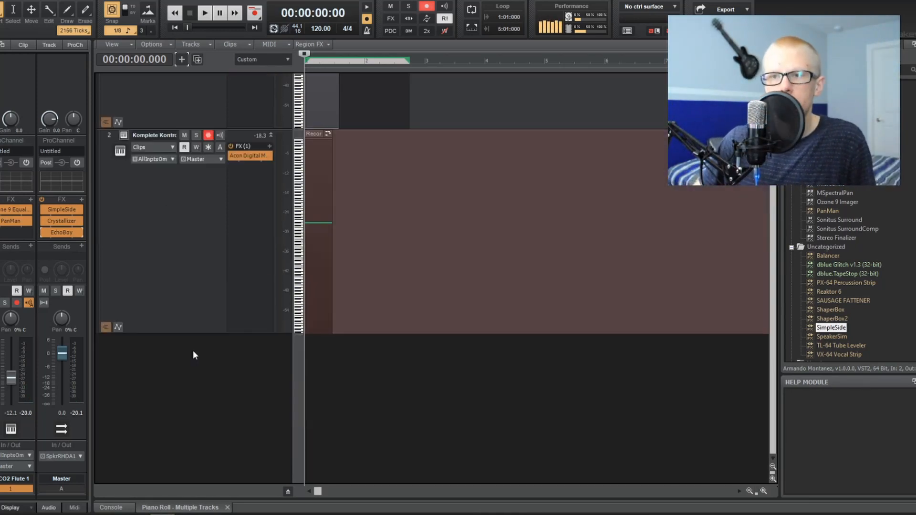
click(181, 59)
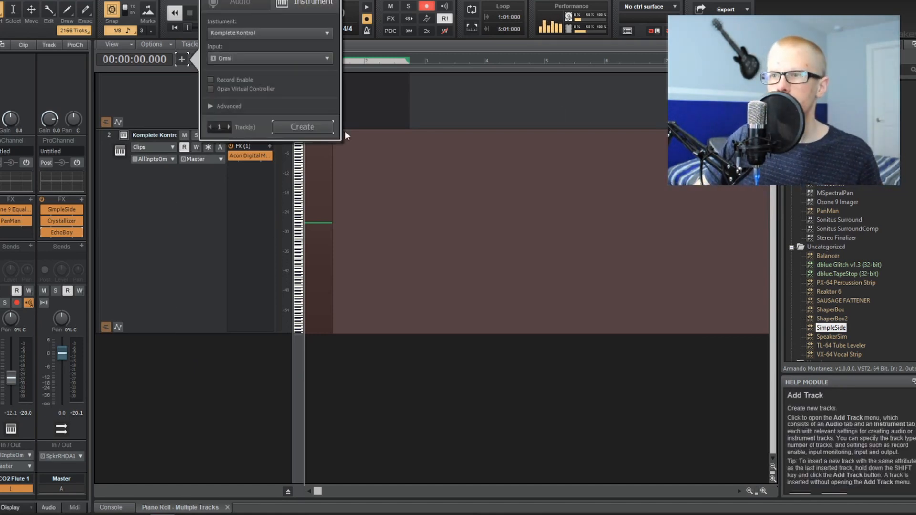
click(319, 125)
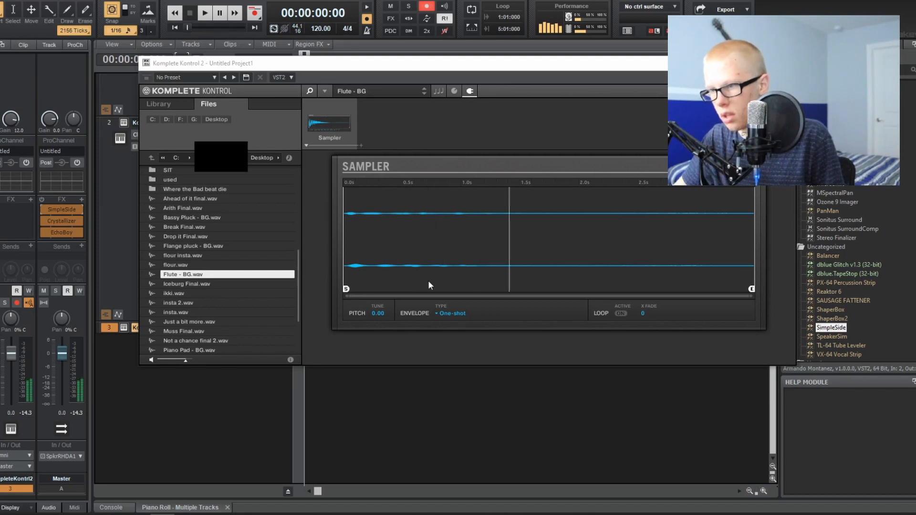
click(451, 311)
click(467, 352)
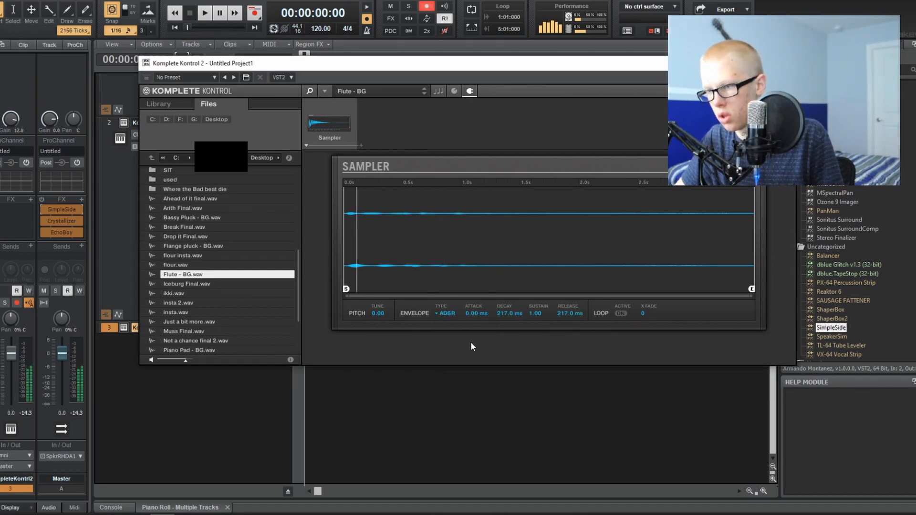